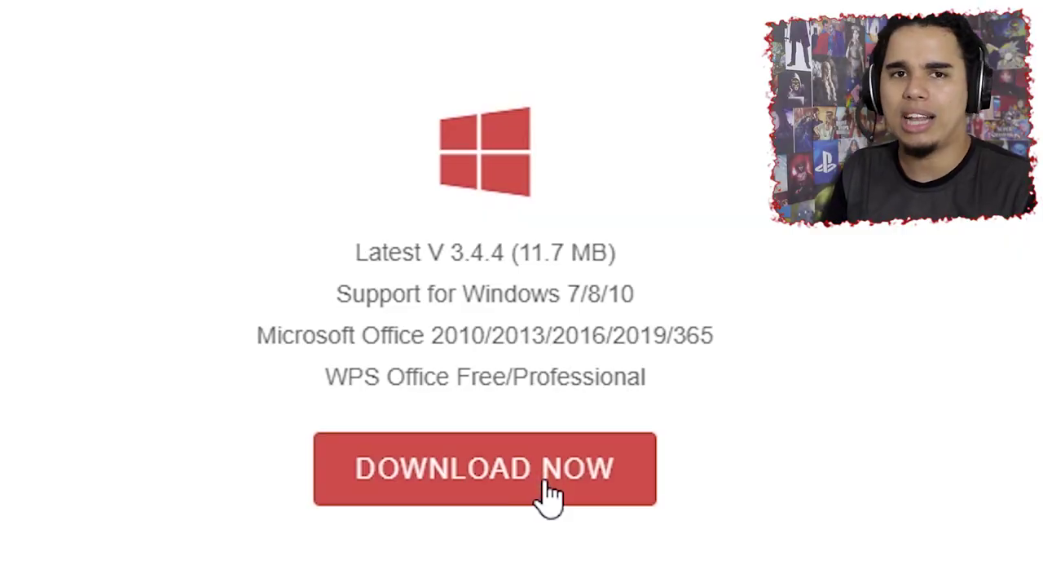
- Download the iSlide 3.4.4 installer and allow iSlide-3.4.4.exe to run
left_click(547, 489)
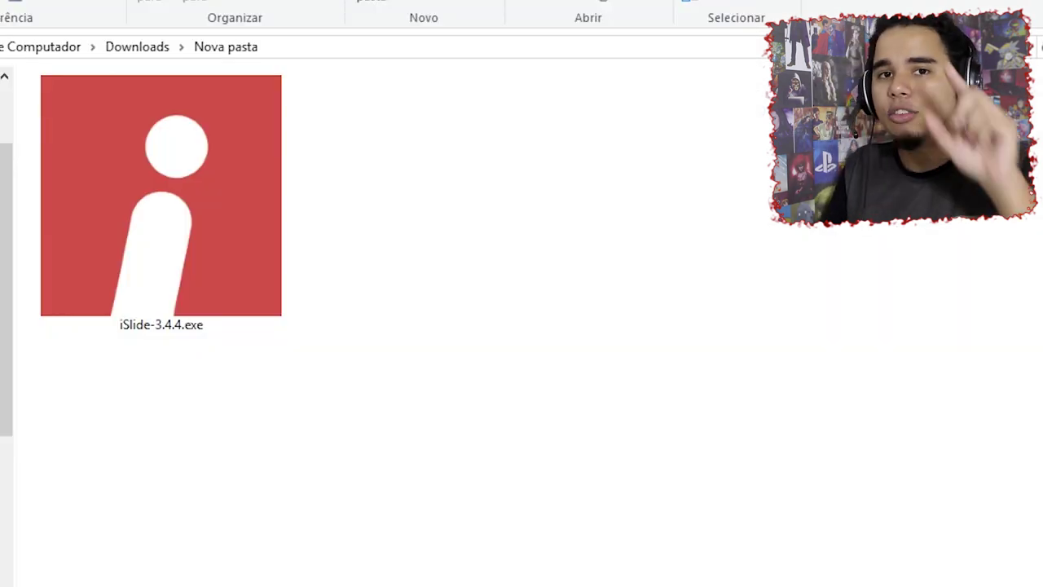
left_click(210, 203)
double_click(204, 213)
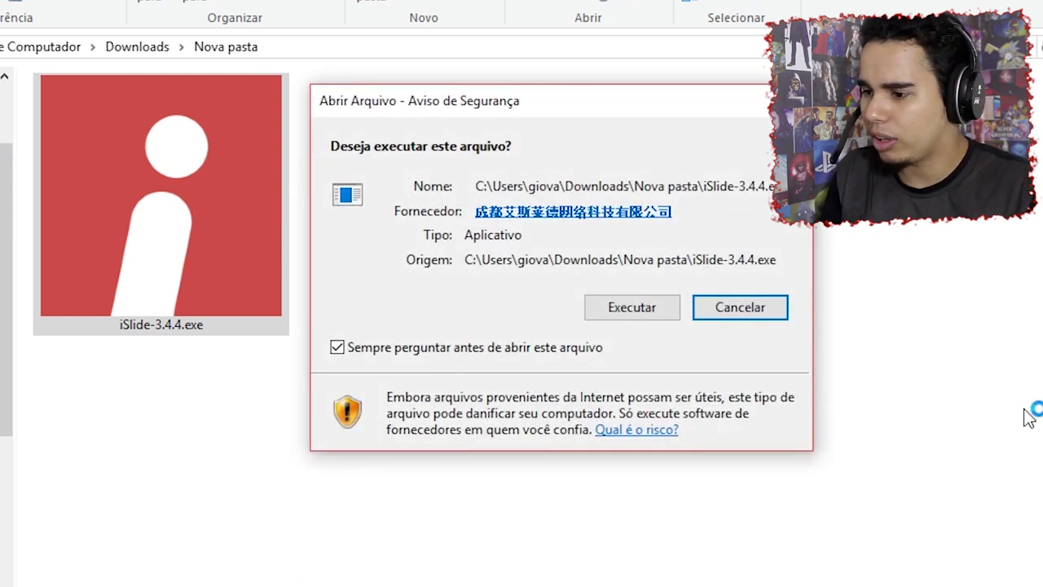
left_click(618, 307)
- Install iSlide into the default folder and finish the setup wizard
left_click(547, 533)
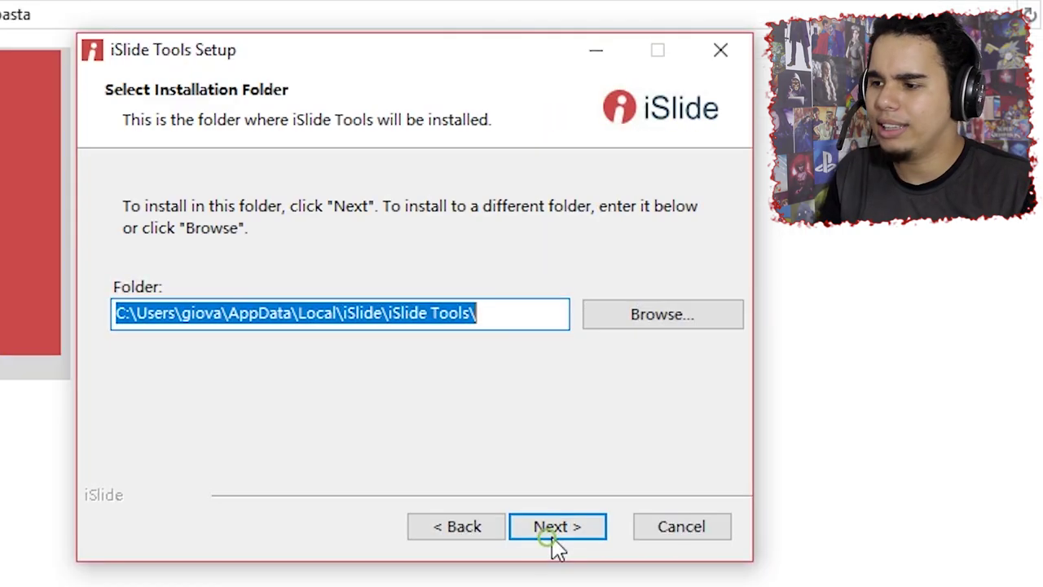
left_click(559, 533)
left_click(556, 528)
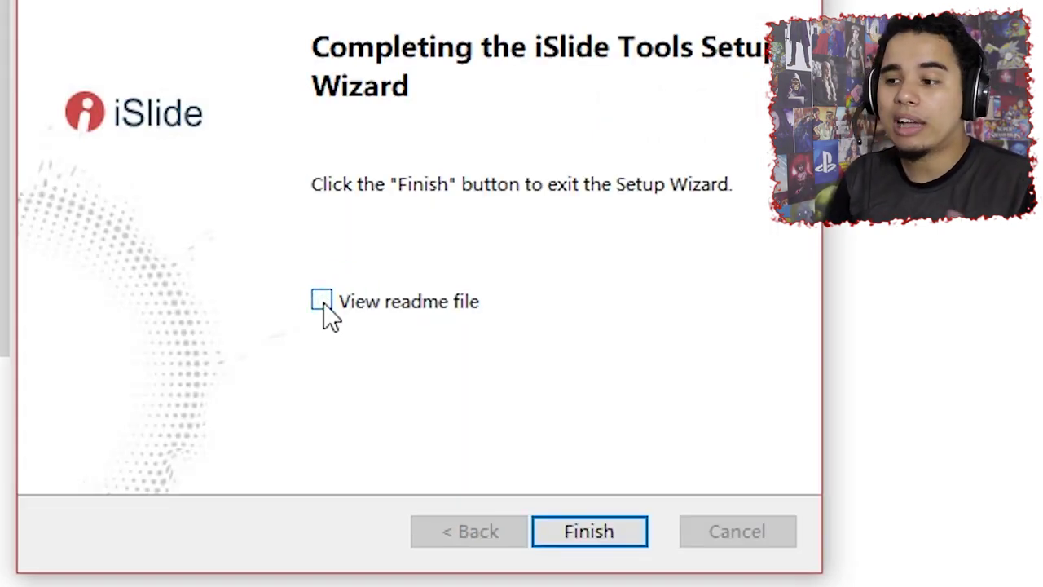
left_click(617, 545)
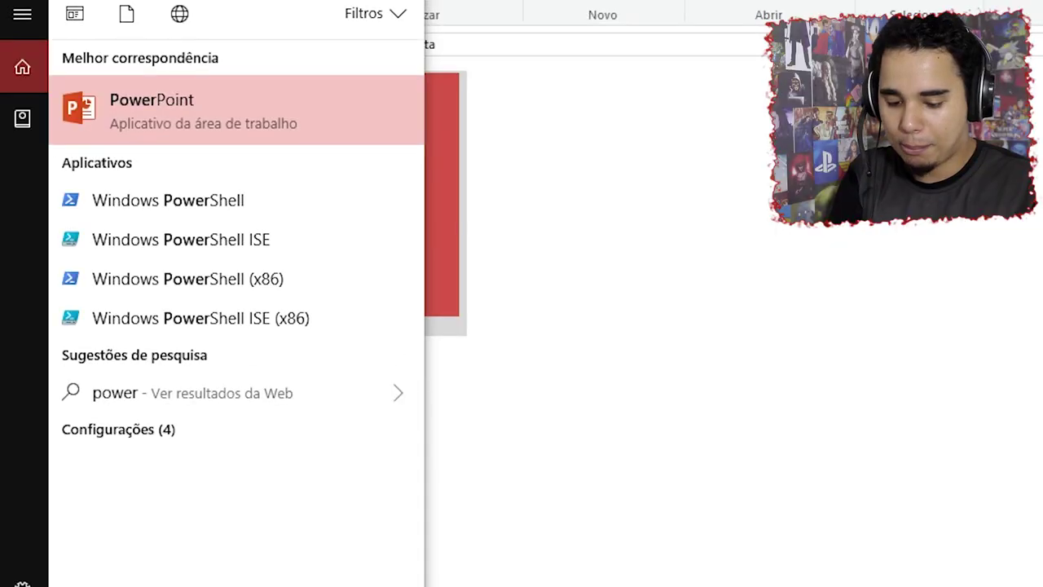
- Search Windows for "power point" and launch PowerPoint
type("point")
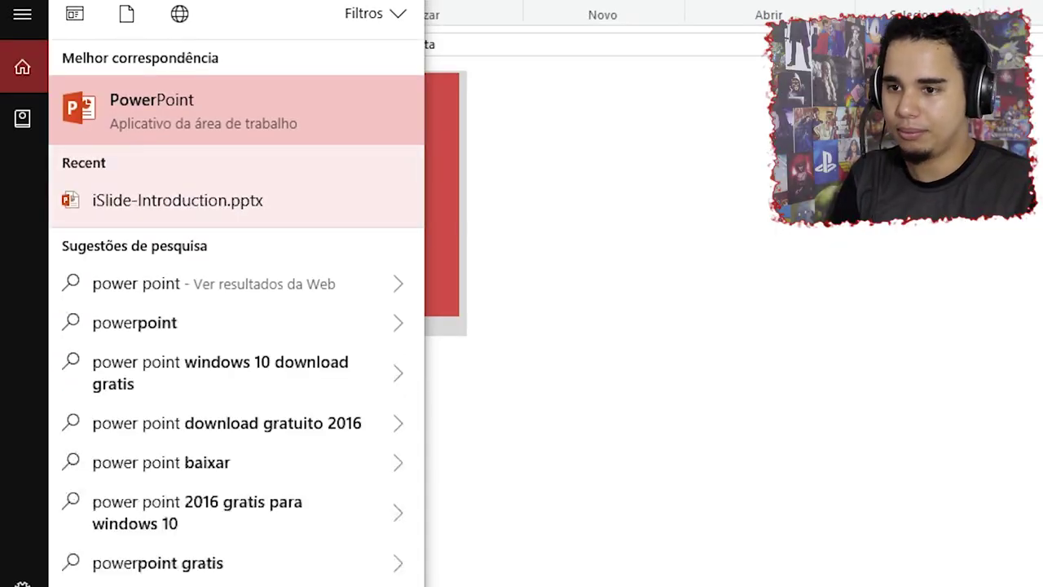
key("Escape")
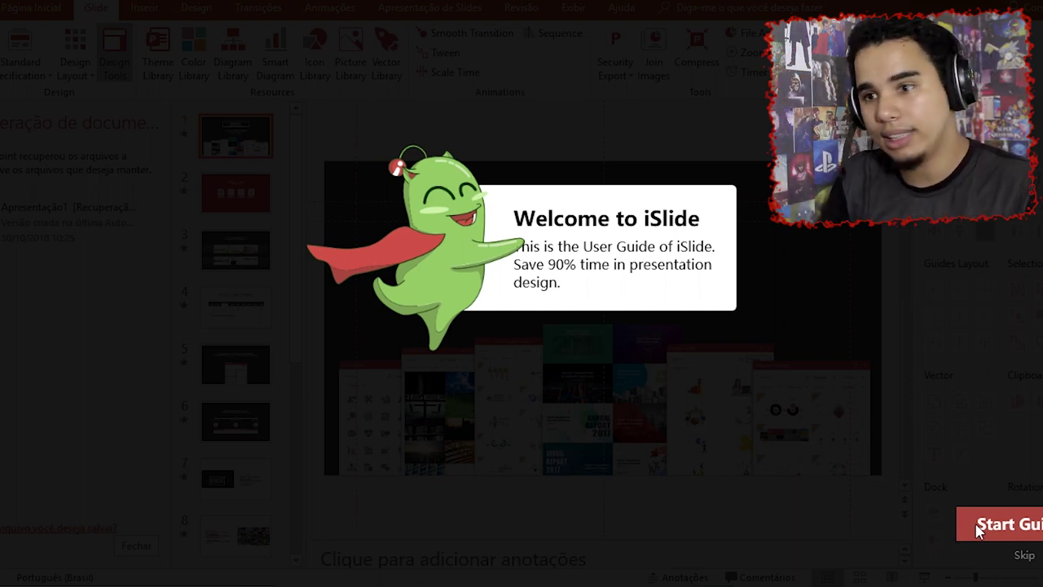
- Skip the iSlide welcome guide to reach the Login/signup window
left_click(1024, 556)
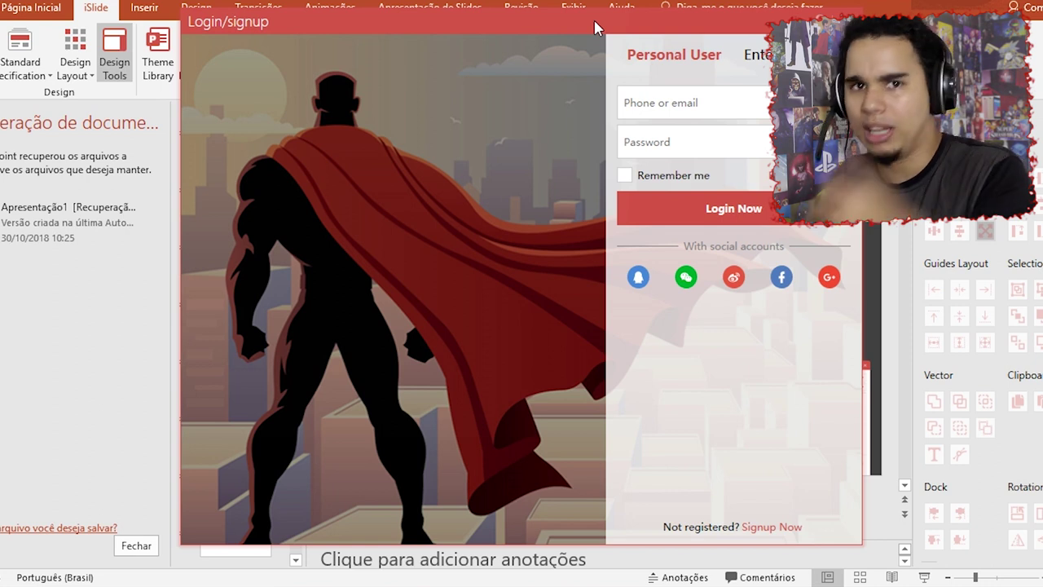
- Start entering the account's phone or e-mail in the iSlide login window
left_click(720, 98)
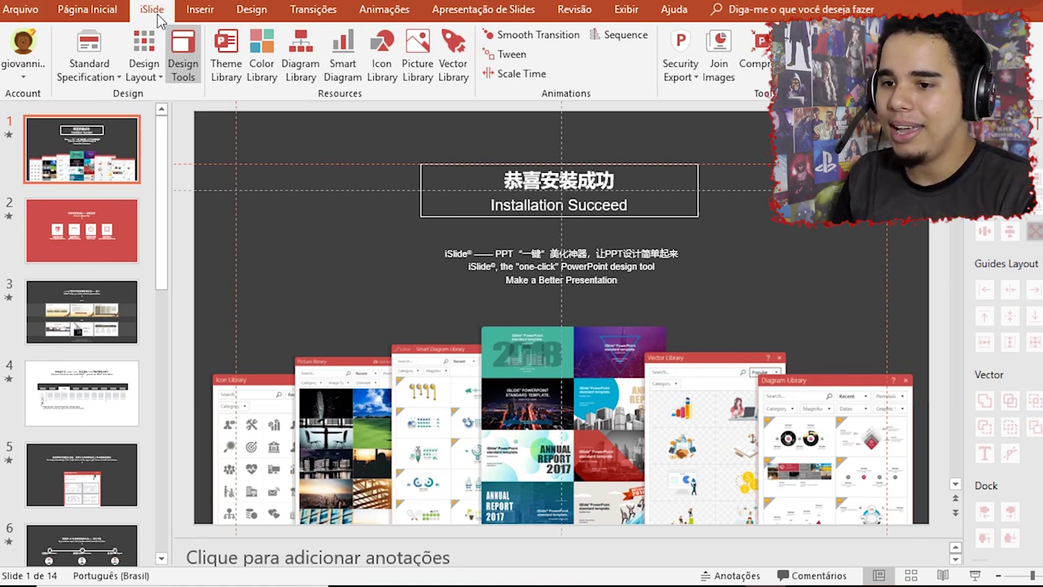
- Delete all sample slides, add one new blank slide, and show the iSlide tools
mouse_move(161, 148)
left_mouse_down()
mouse_move(160, 432)
mouse_move(159, 138)
left_mouse_up()
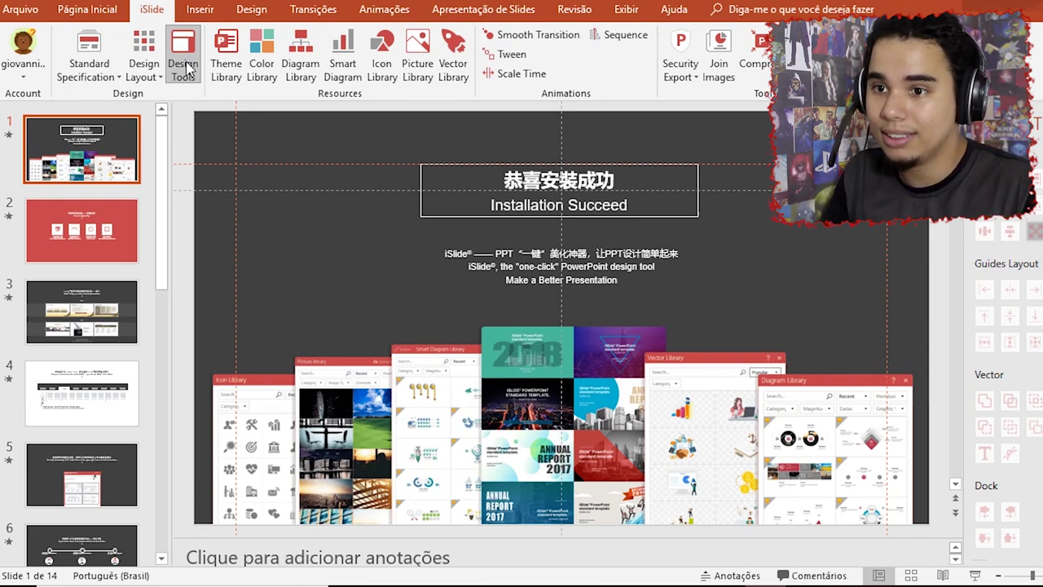
left_click(95, 146)
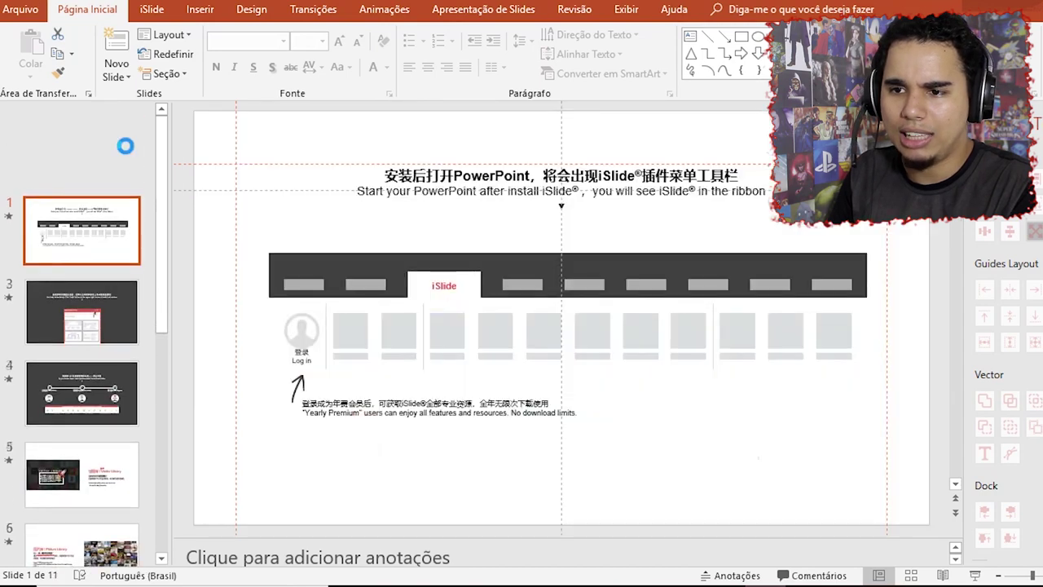
key("Delete")
key("Delete")
key("Delete")
key("Delete")
key("Delete")
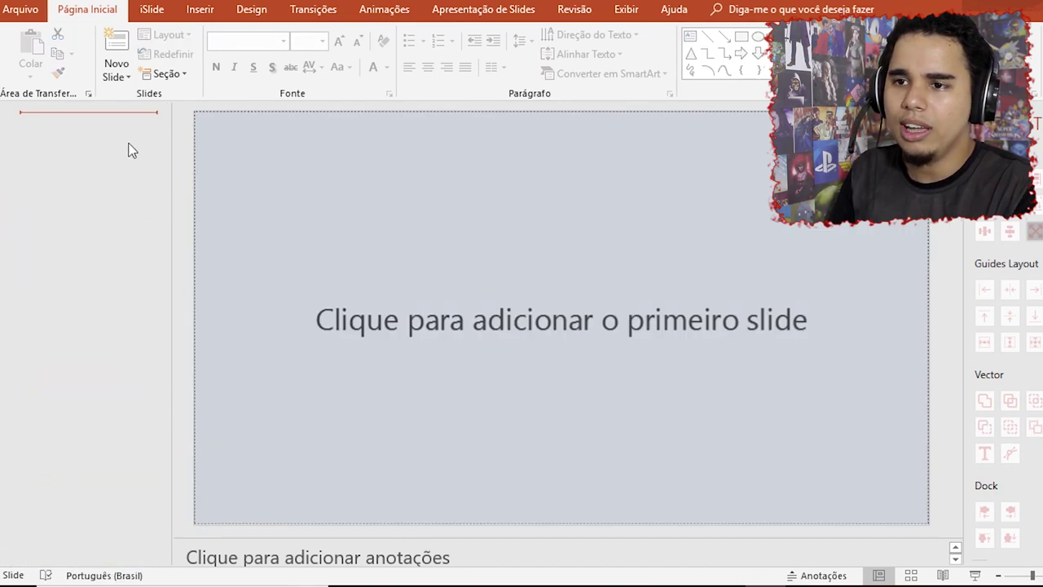
left_click(119, 46)
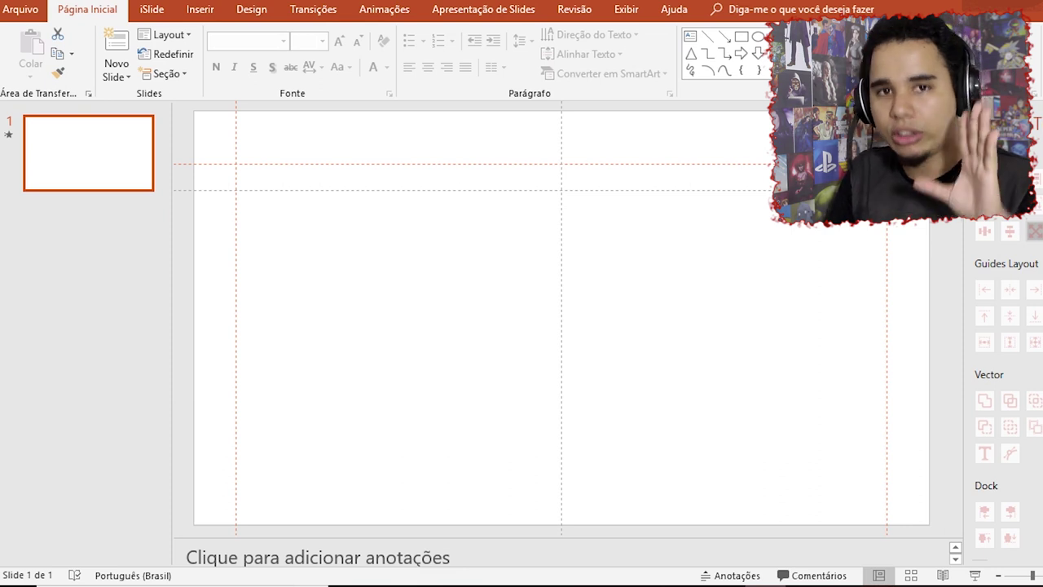
left_click(153, 9)
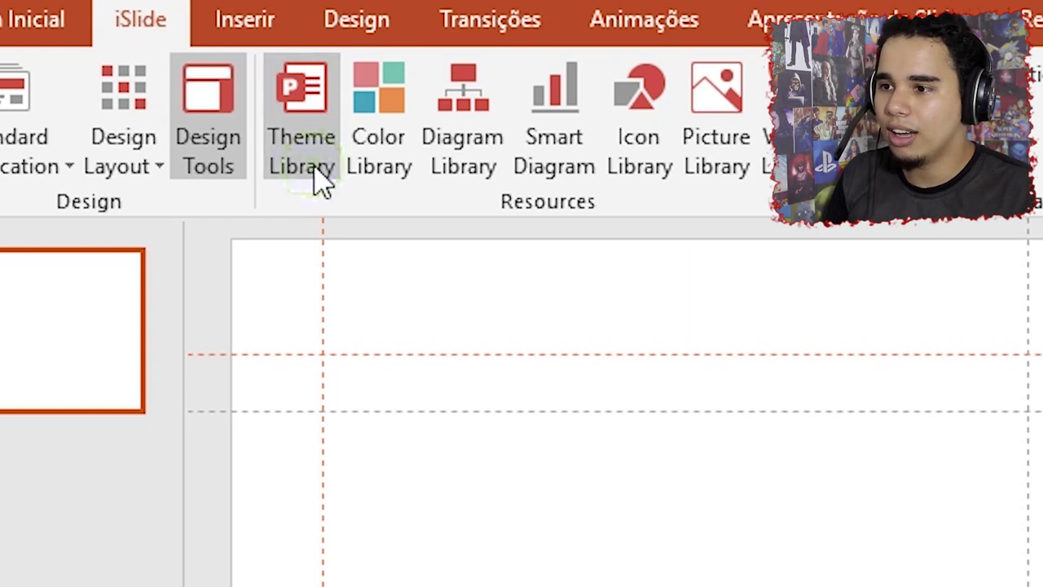
- Download the red 2018 Annual report theme in 16:9 from iSlide's Theme Library
left_click(319, 173)
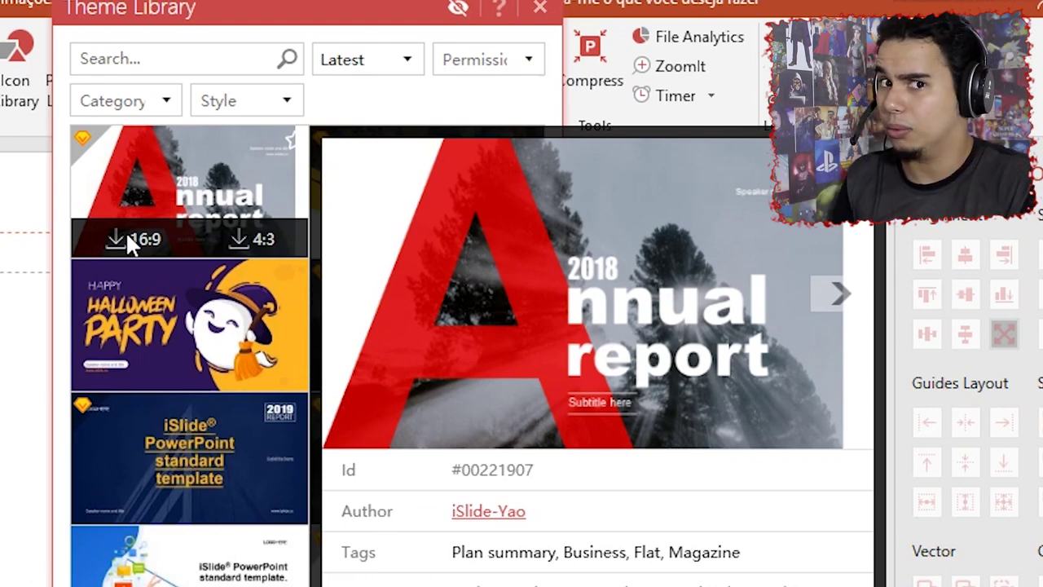
mouse_move(496, 134)
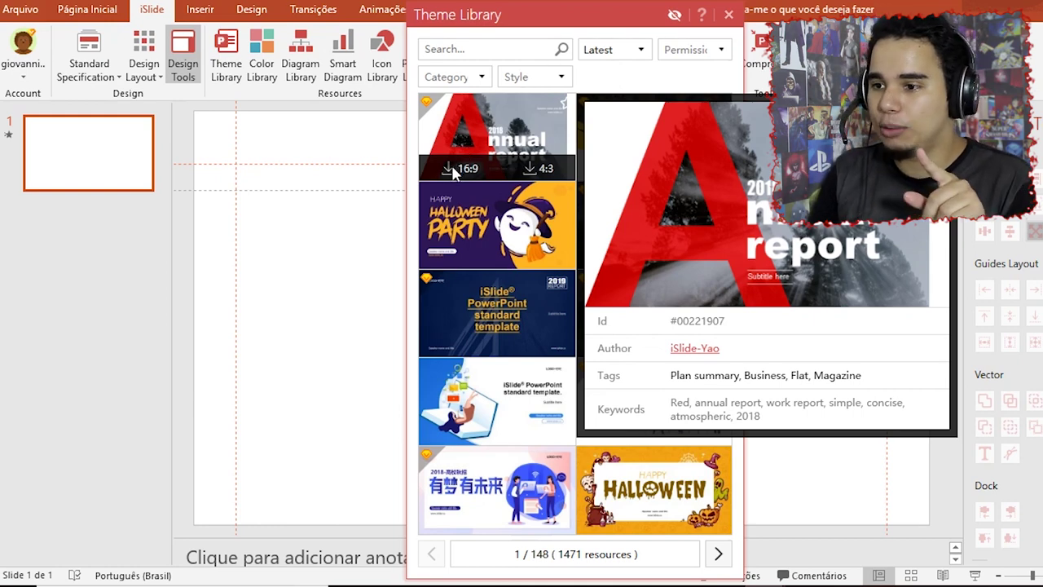
left_click(454, 172)
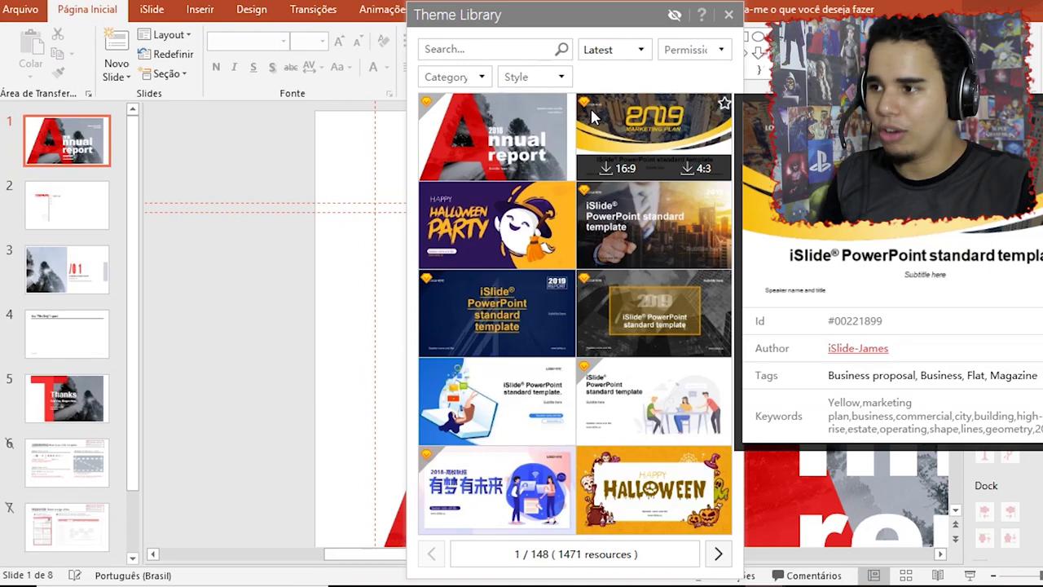
- Fit the slide view to the window and review each slide of the new theme
left_click(729, 16)
left_click(82, 153)
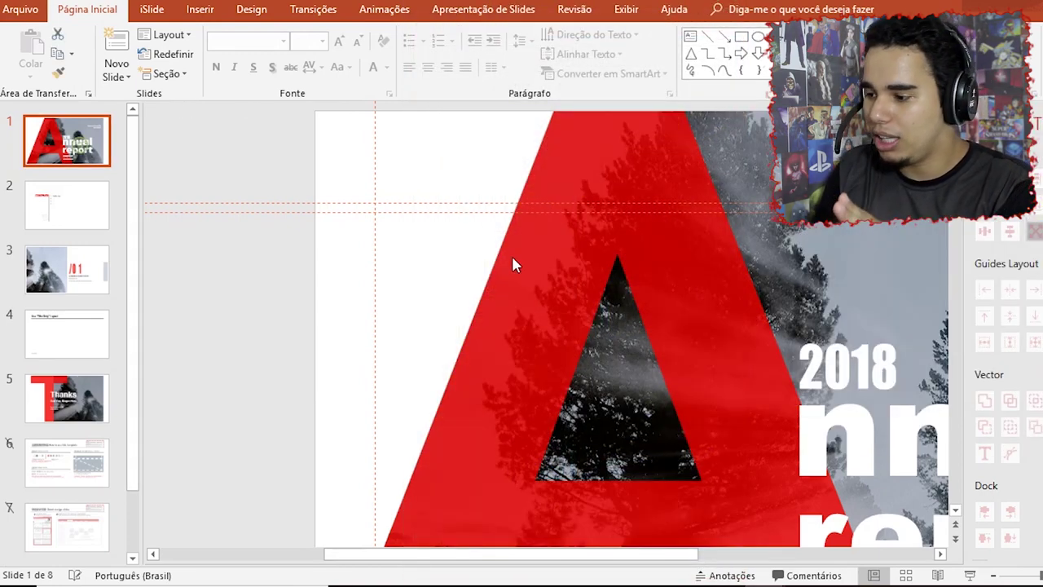
left_click(992, 575)
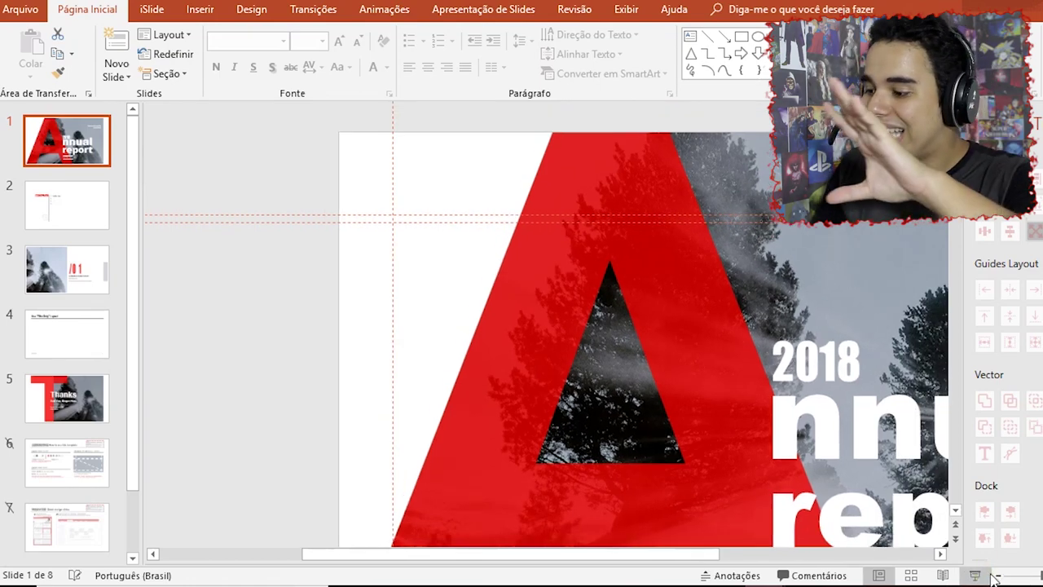
left_click(999, 577)
left_click(998, 577)
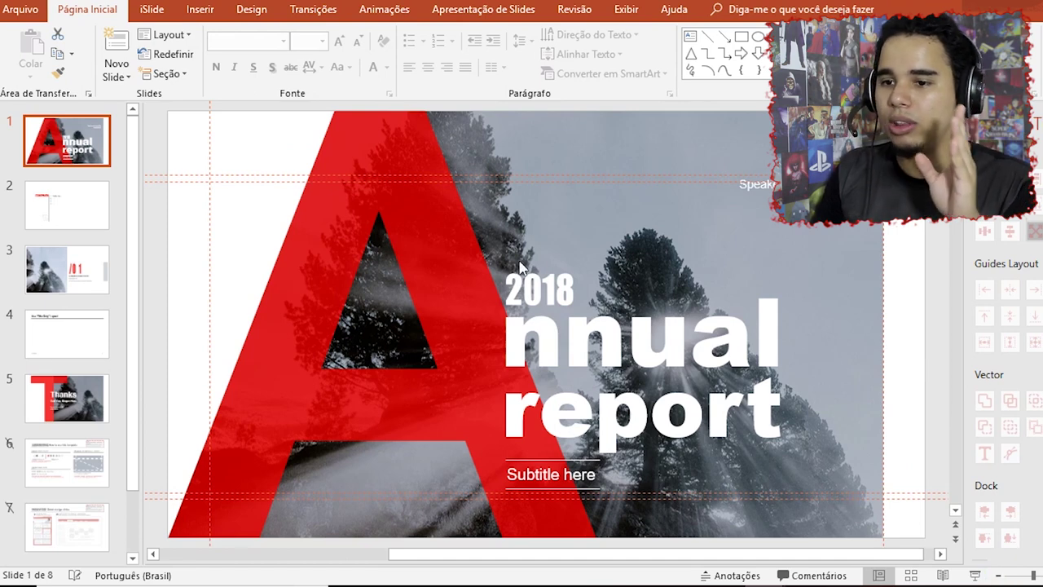
left_click(80, 189)
left_click(75, 262)
left_click(70, 342)
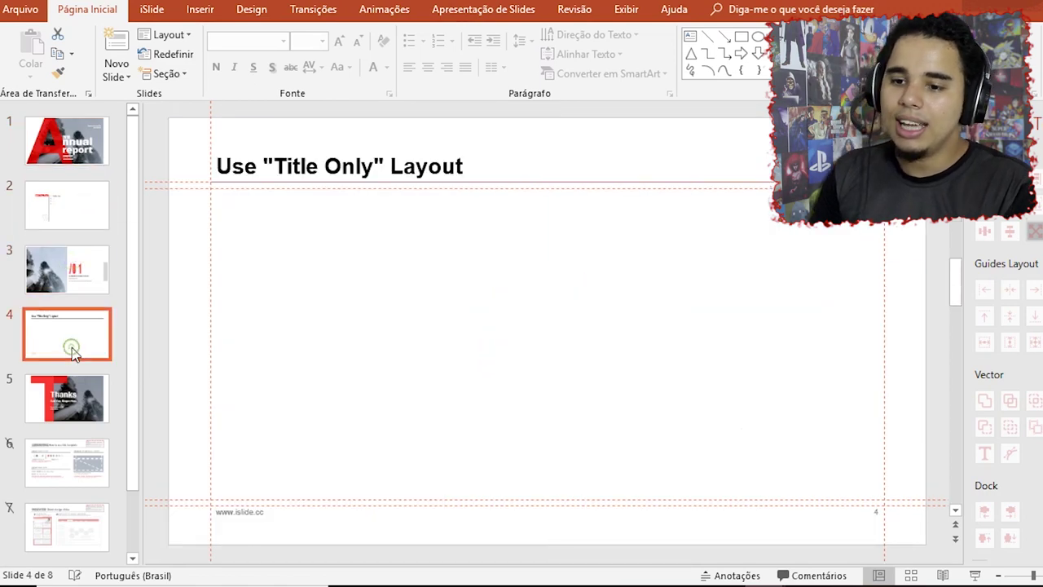
left_click(59, 411)
left_click(56, 461)
left_click(73, 463)
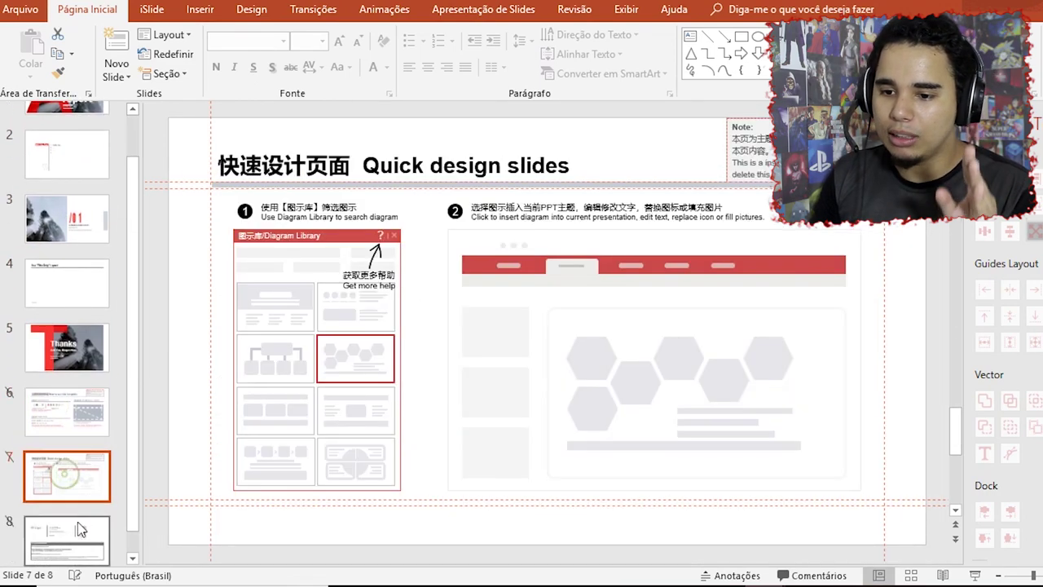
left_click(82, 513)
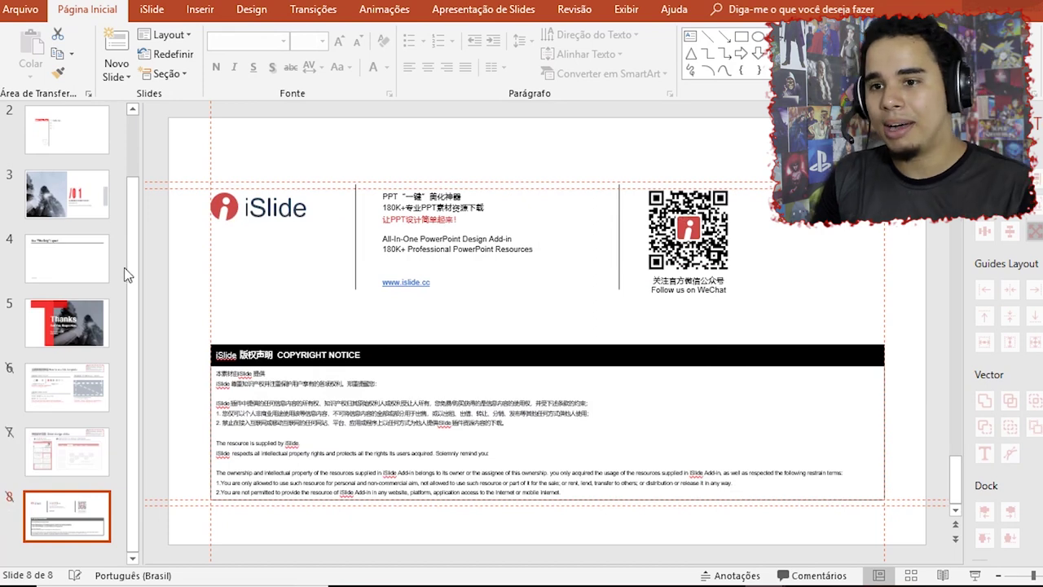
- Delete the final iSlide copyright slide, leaving seven slides, and return to slide 1
left_click_drag(133, 281, 133, 218)
scroll(135, 218, "down", 2)
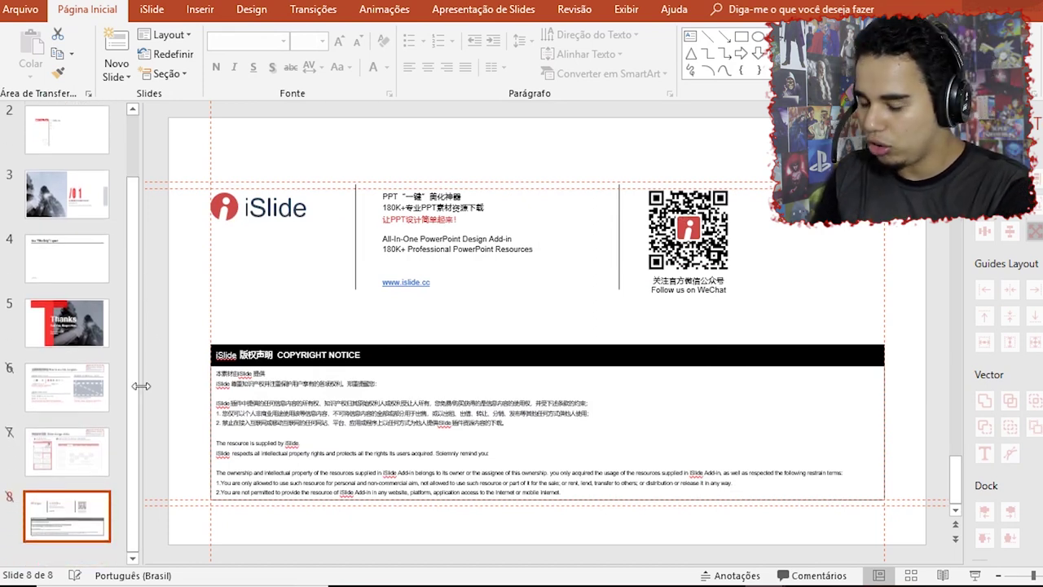
key("Delete")
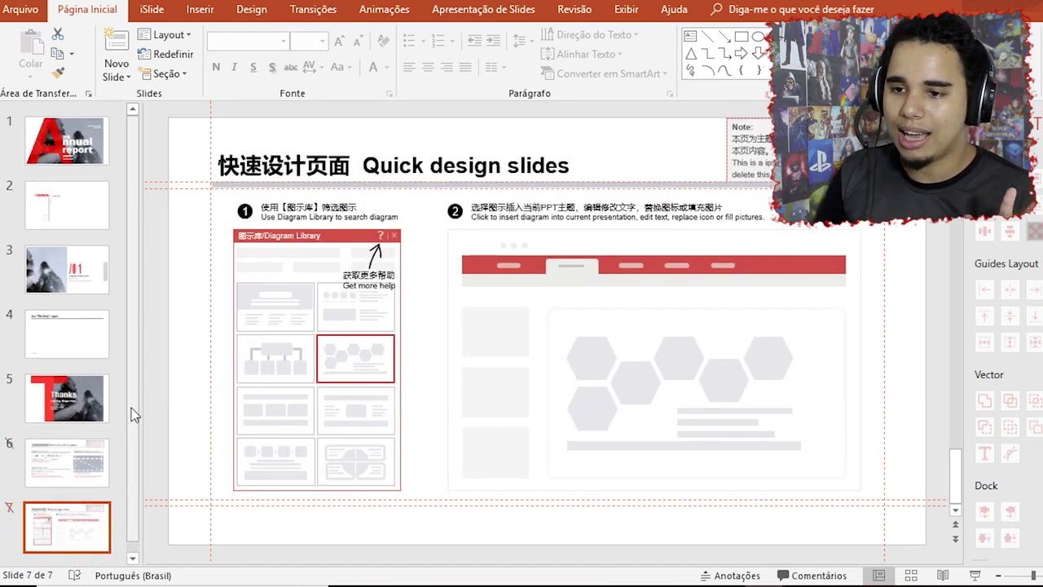
left_click(73, 146)
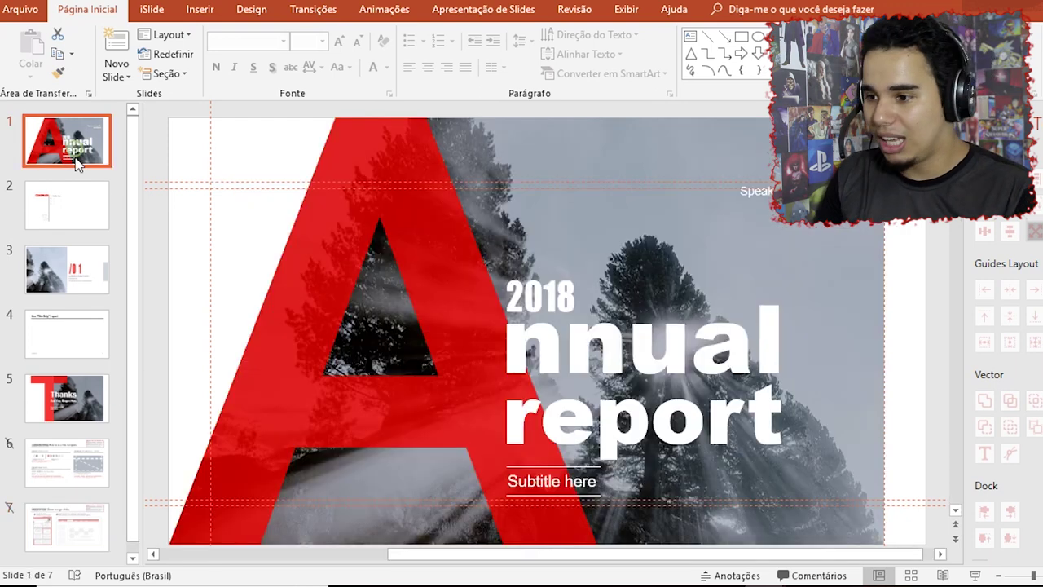
- Change the title line to "DE VENDAS" and shrink it to font size 66
left_click(561, 329)
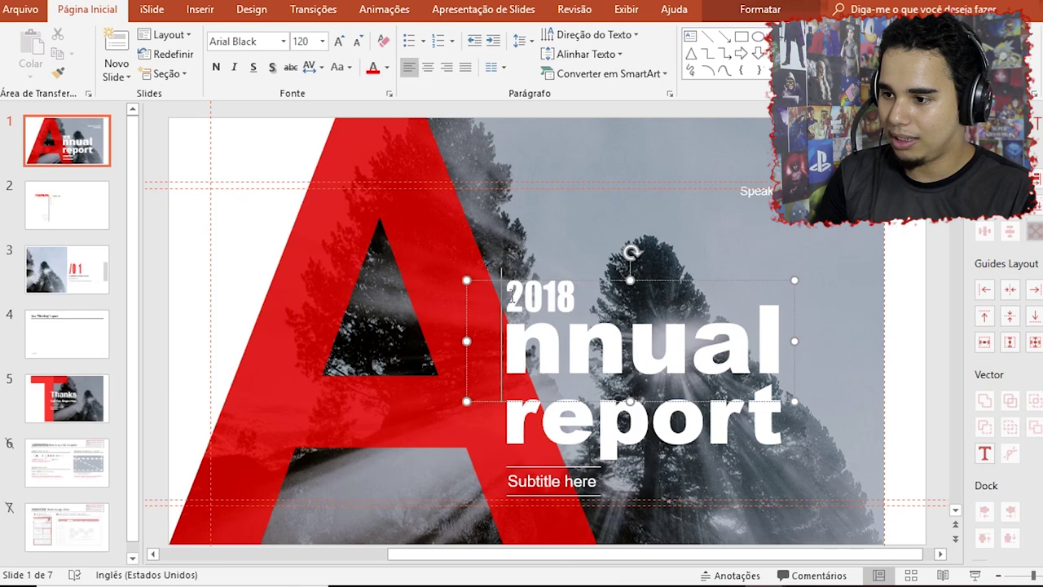
key("Delete")
key("Delete")
key("Delete")
key("Delete")
key("Delete")
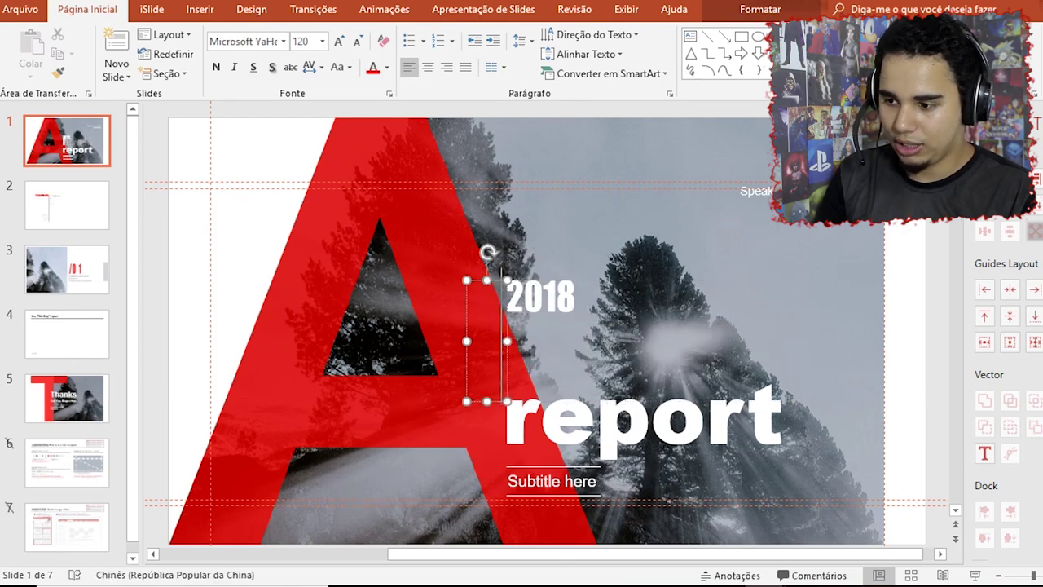
type("RELATÓRIO DE VENDAS")
key("ctrl+a")
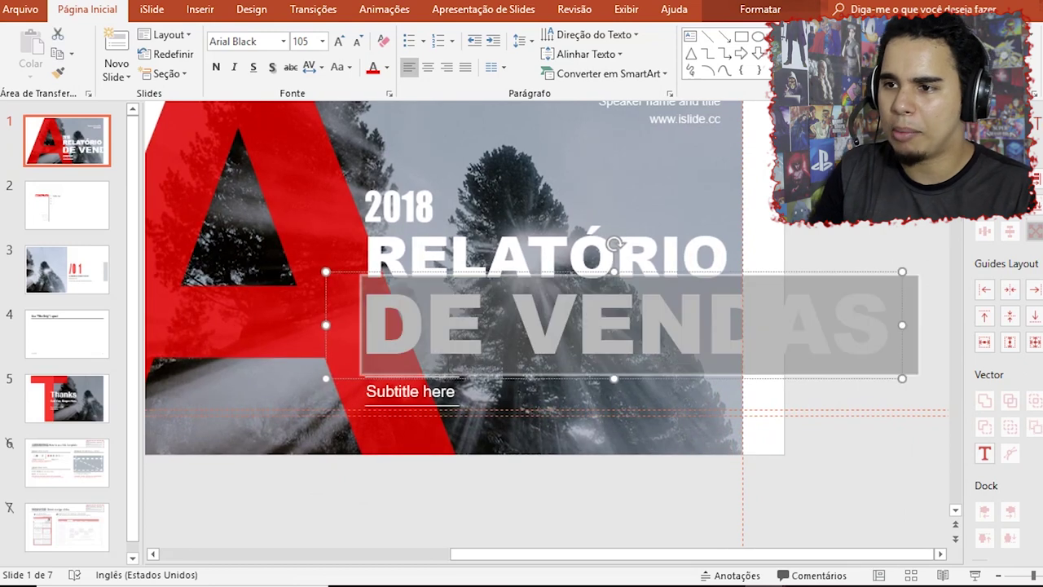
left_click(357, 42)
left_click(358, 41)
left_click(358, 42)
left_click(357, 42)
left_click(358, 41)
- Change the cover year from 2018 to 2019
left_click(520, 193)
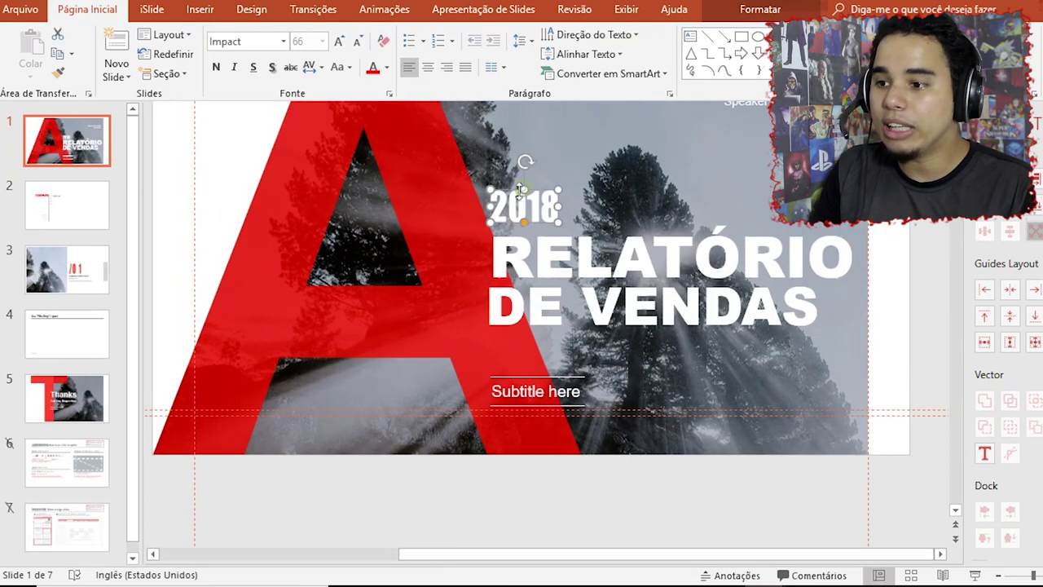
left_click_drag(493, 206, 555, 203)
left_click(545, 206)
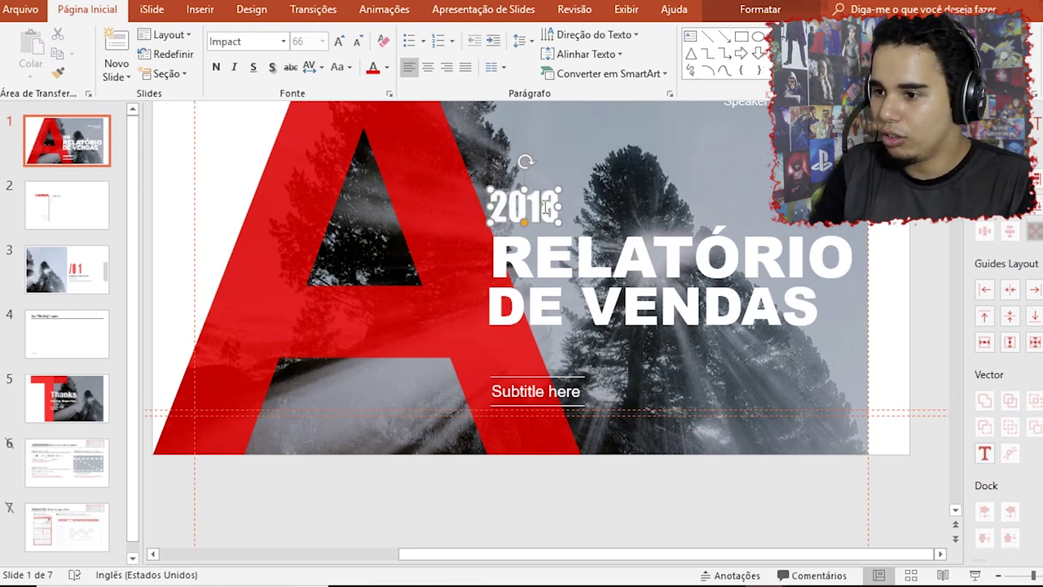
key("BackSpace")
type("9")
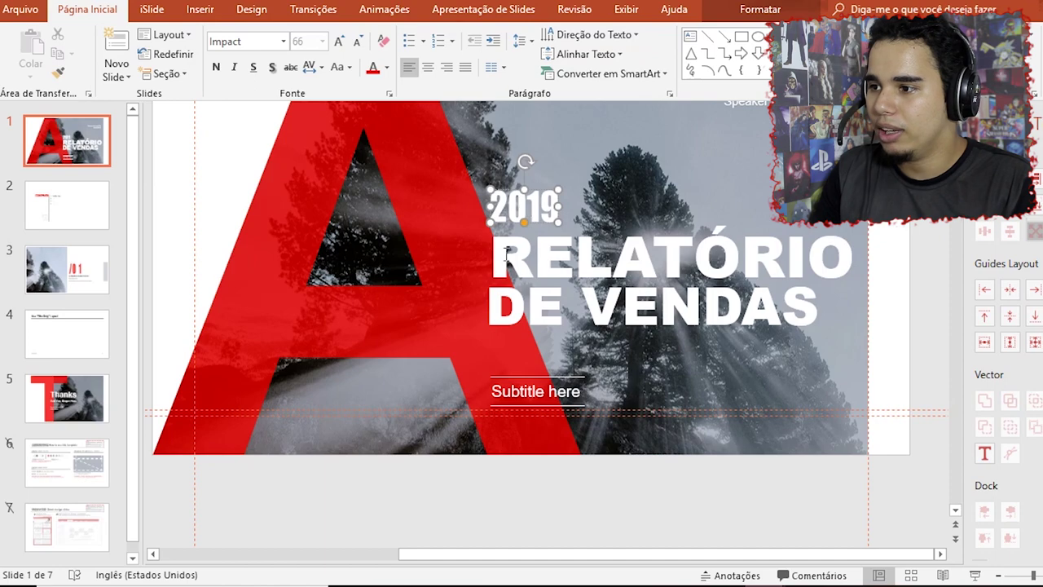
scroll(505, 254, "up", 2)
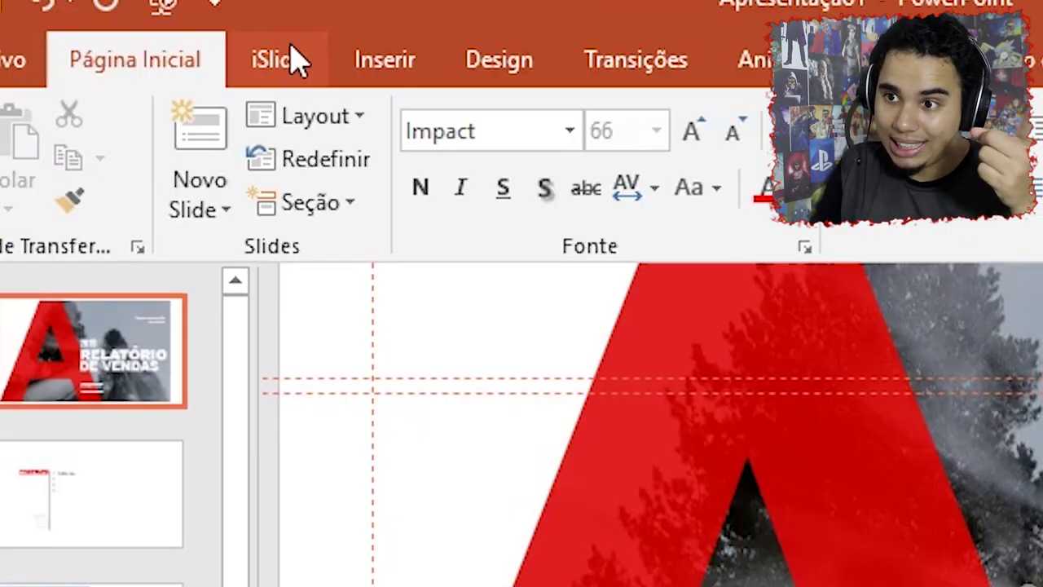
- Open iSlide's template library and sort the templates by Popular
left_click(158, 10)
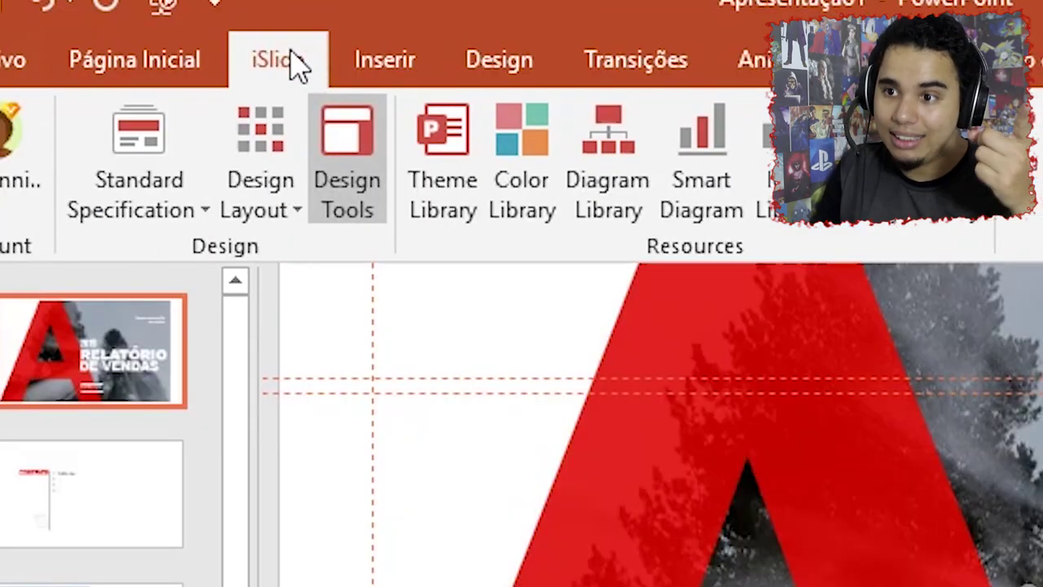
left_click(469, 226)
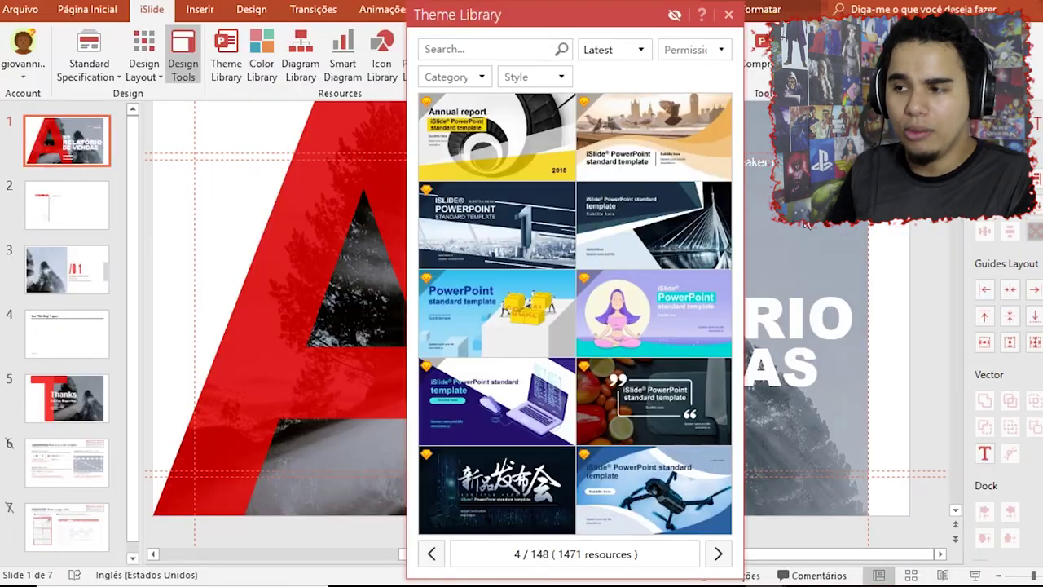
scroll(631, 268, "up", 1)
scroll(630, 268, "up", 1)
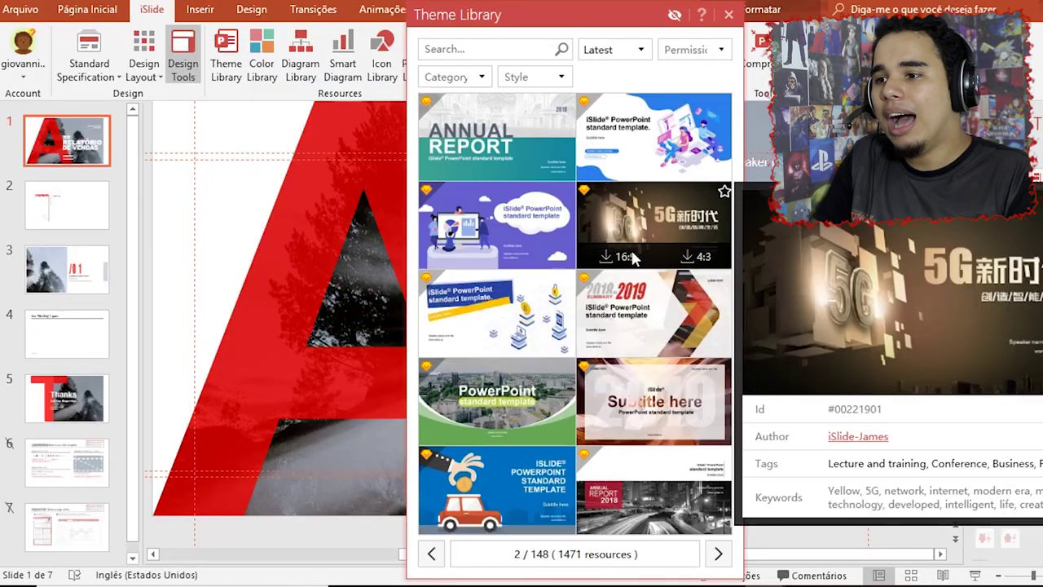
scroll(619, 203, "up", 1)
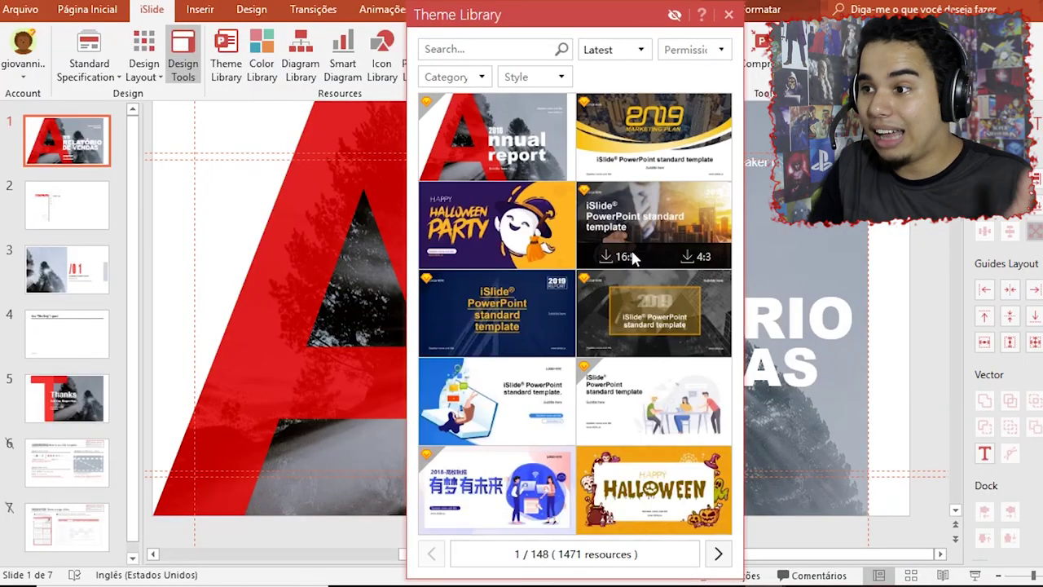
left_click(644, 50)
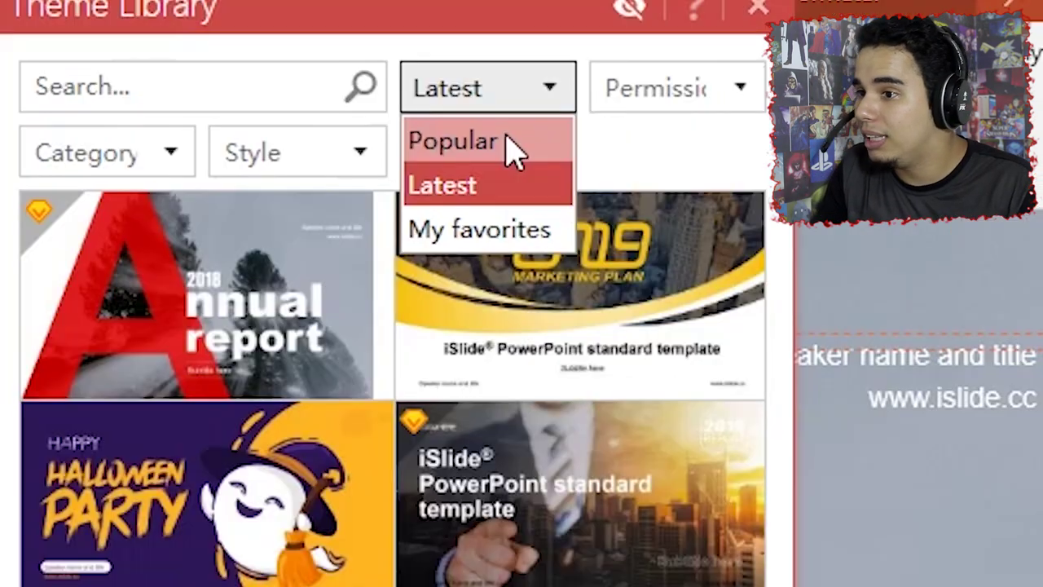
left_click(506, 141)
- Browse the Permission, Category and Style filters, then close the library
left_click(550, 88)
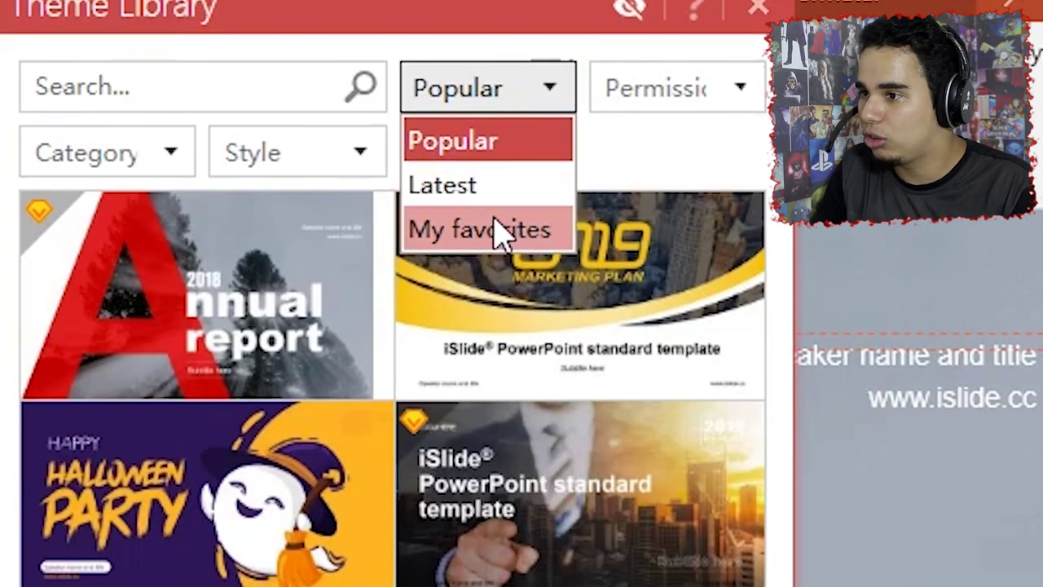
left_click(740, 90)
left_click(739, 89)
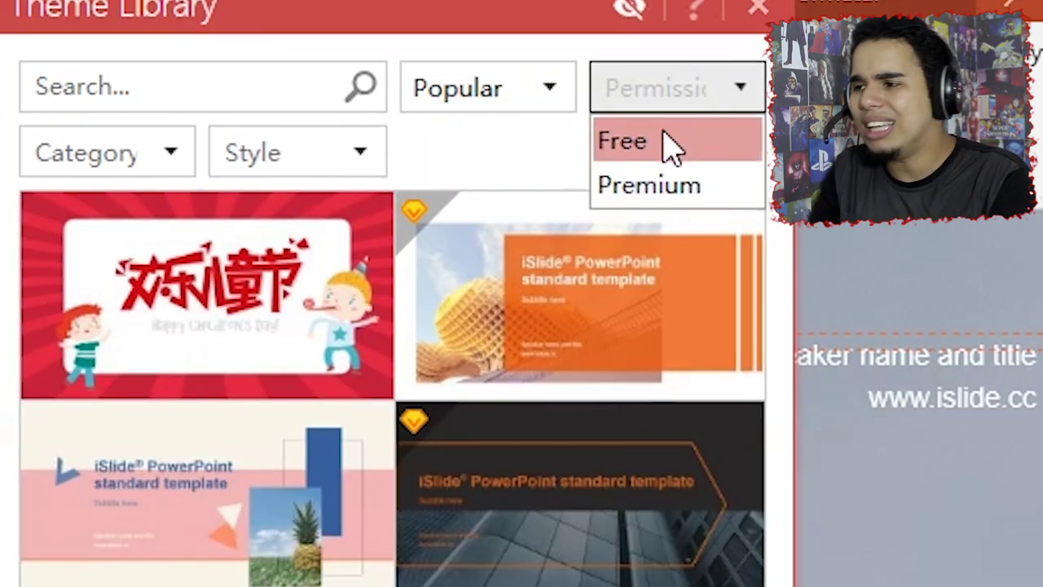
left_click(154, 163)
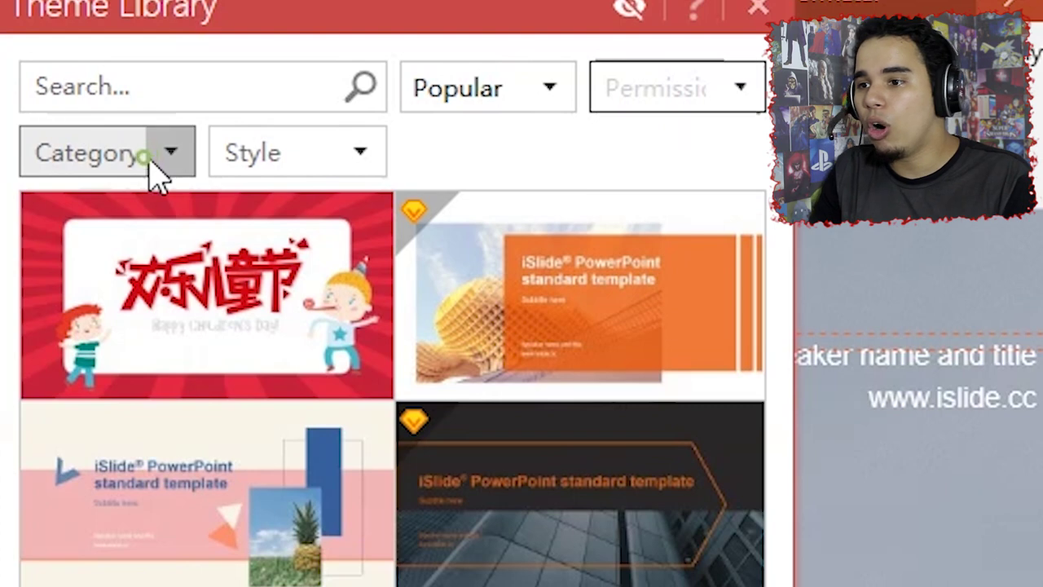
left_click(189, 159)
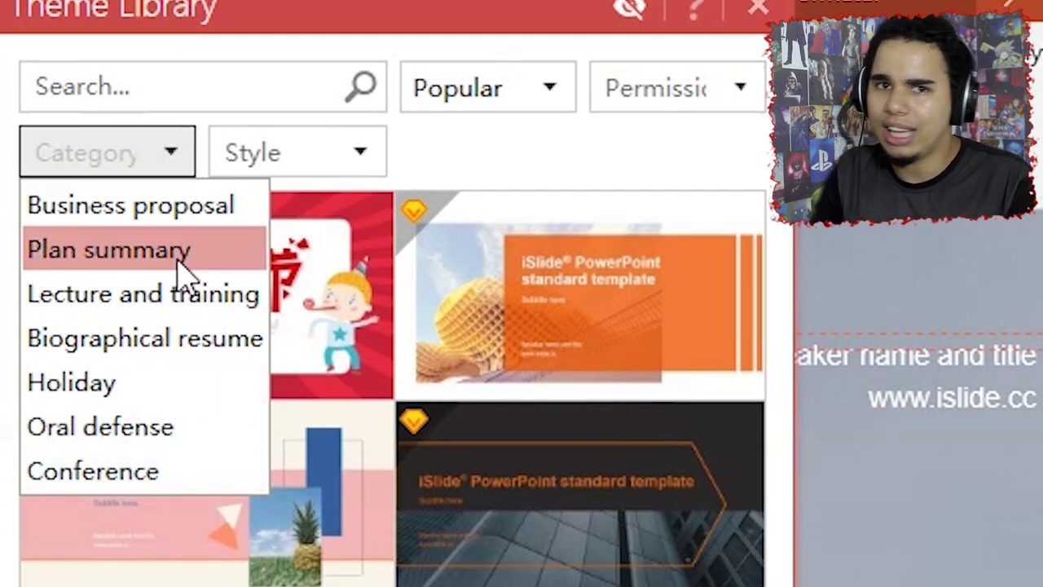
left_click(381, 153)
left_click(370, 153)
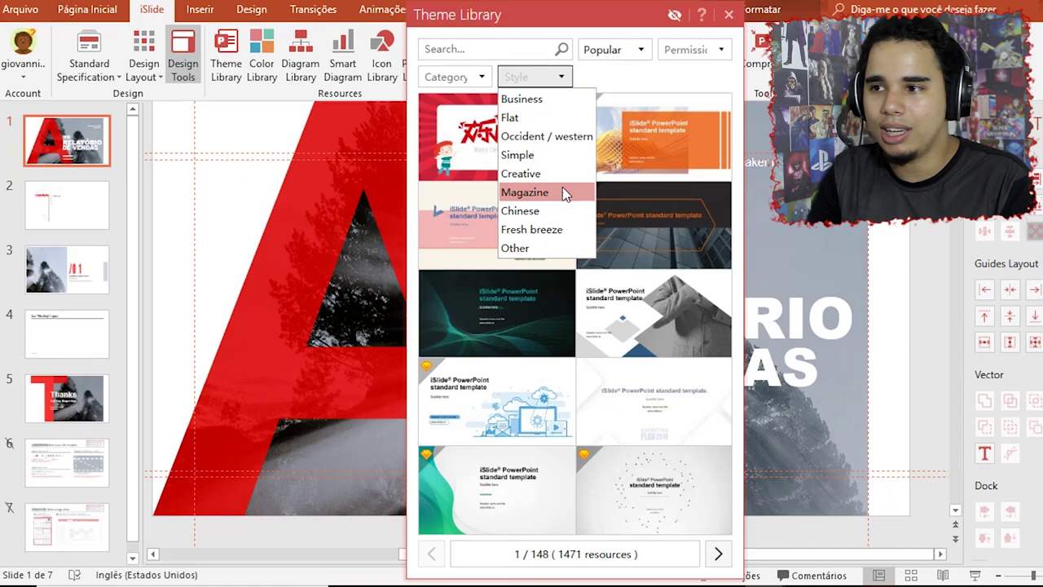
left_click(729, 17)
left_click(729, 16)
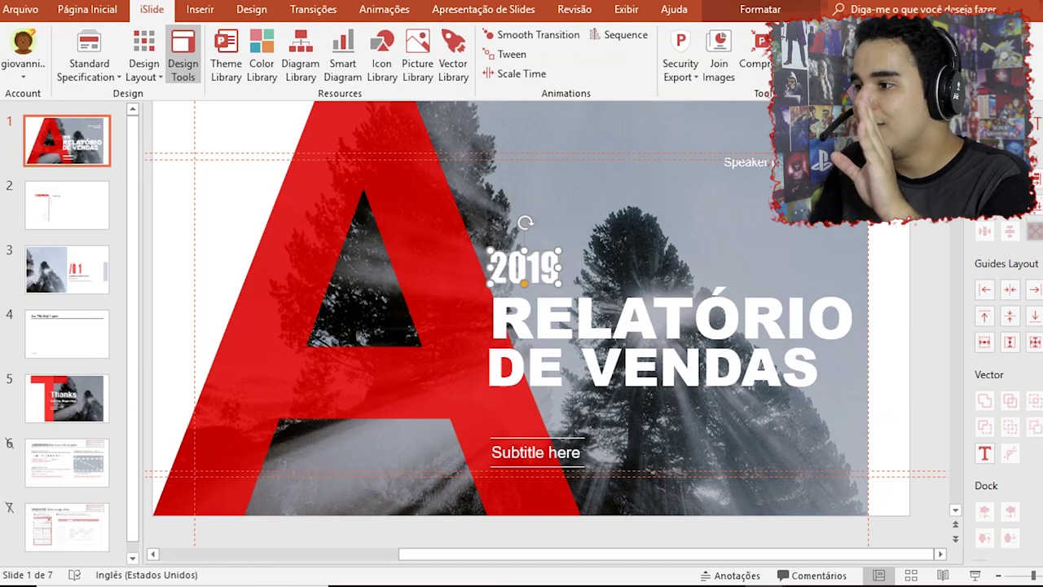
- Select the RELATÓRIO title and drag it left, then back above DE VENDAS
left_click(554, 337)
key("ctrl+a")
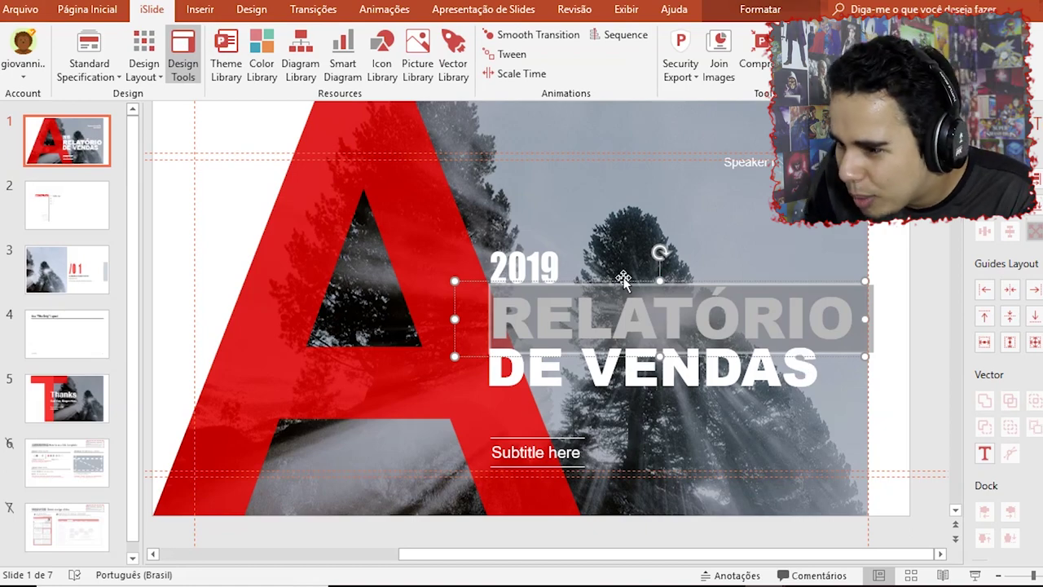
left_click_drag(622, 279, 423, 263)
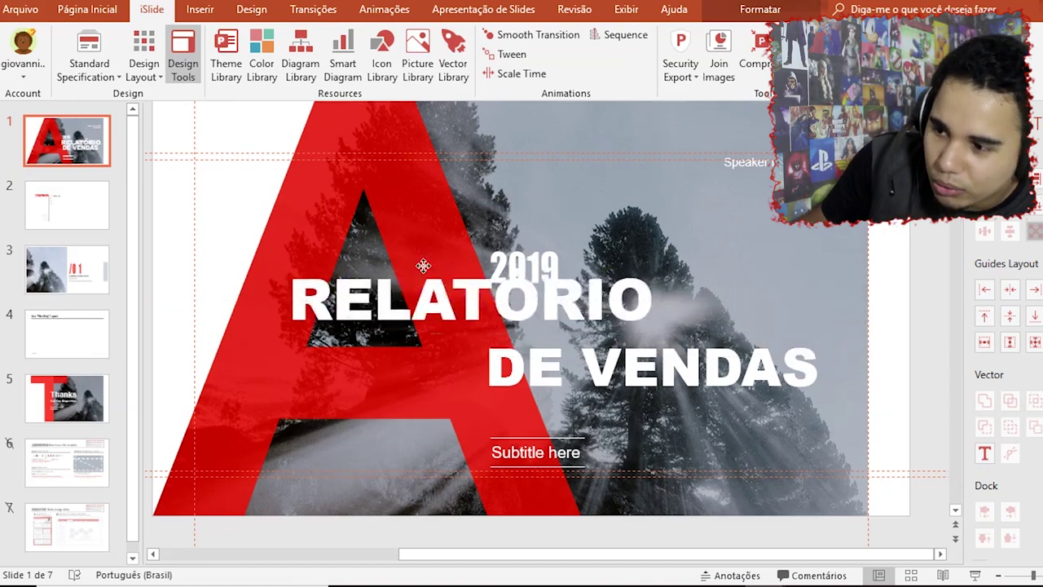
left_click_drag(423, 263, 633, 280)
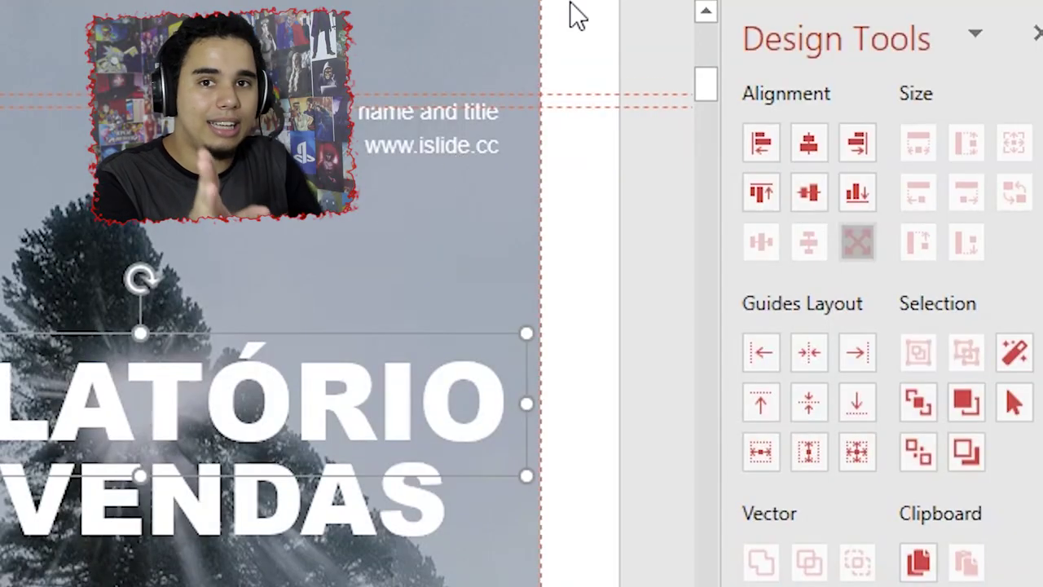
- Align the RELATÓRIO title to the slide's left, centre and right in turn
left_click(808, 143)
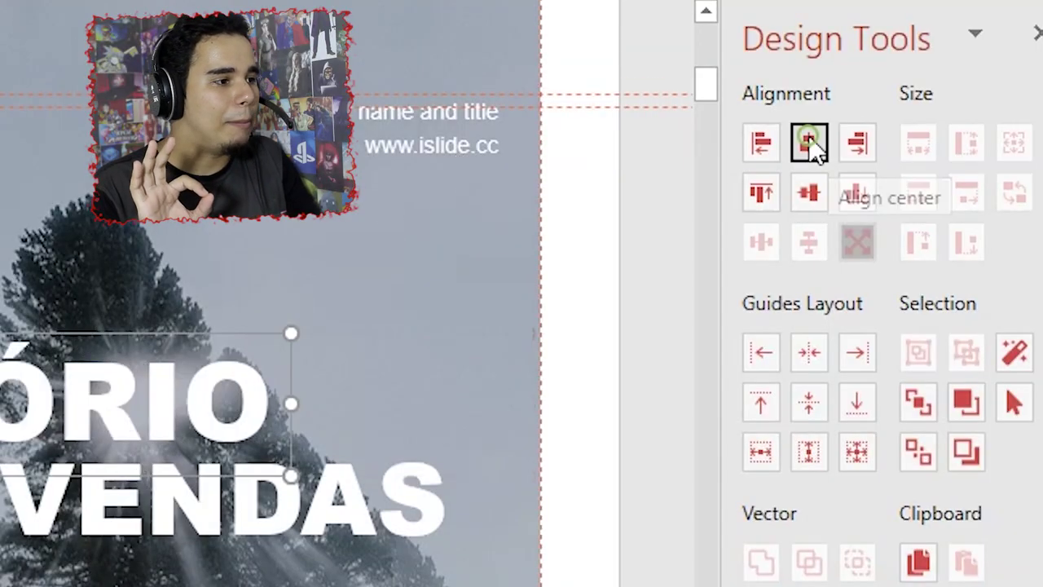
left_click(752, 142)
left_click(854, 140)
left_click(805, 143)
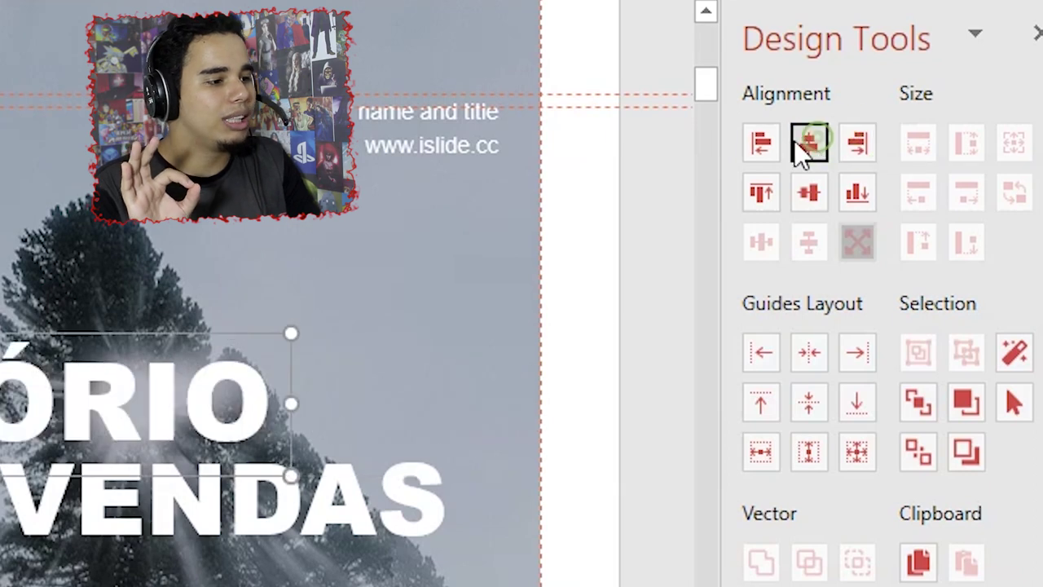
left_click(745, 130)
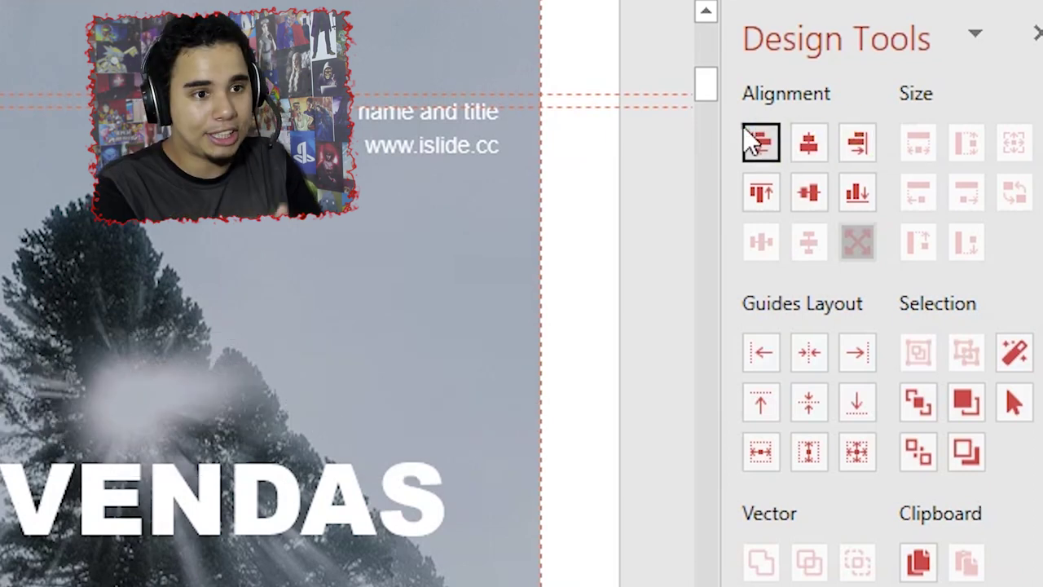
left_click(853, 149)
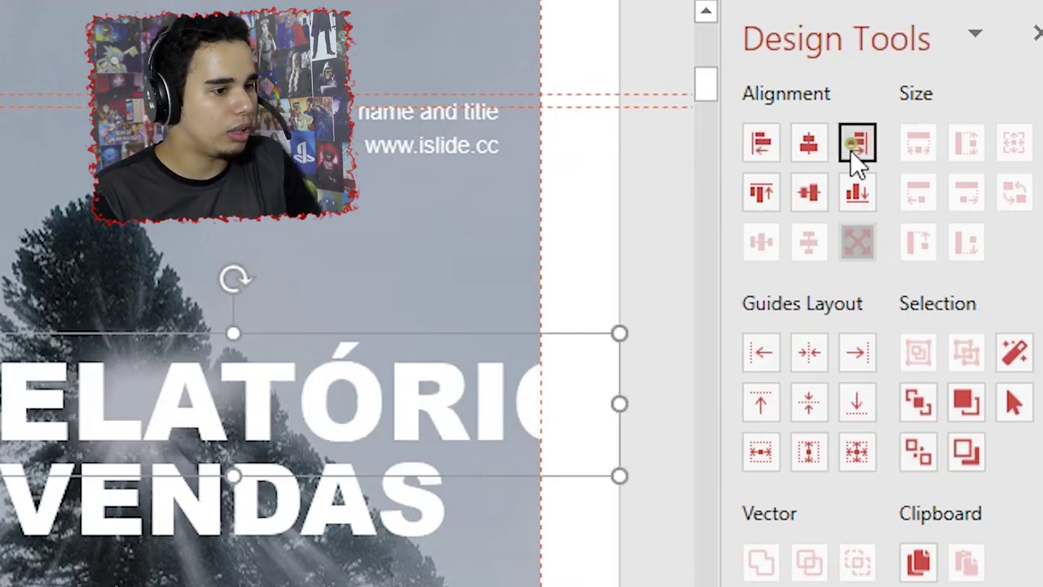
left_click(806, 150)
left_click(854, 148)
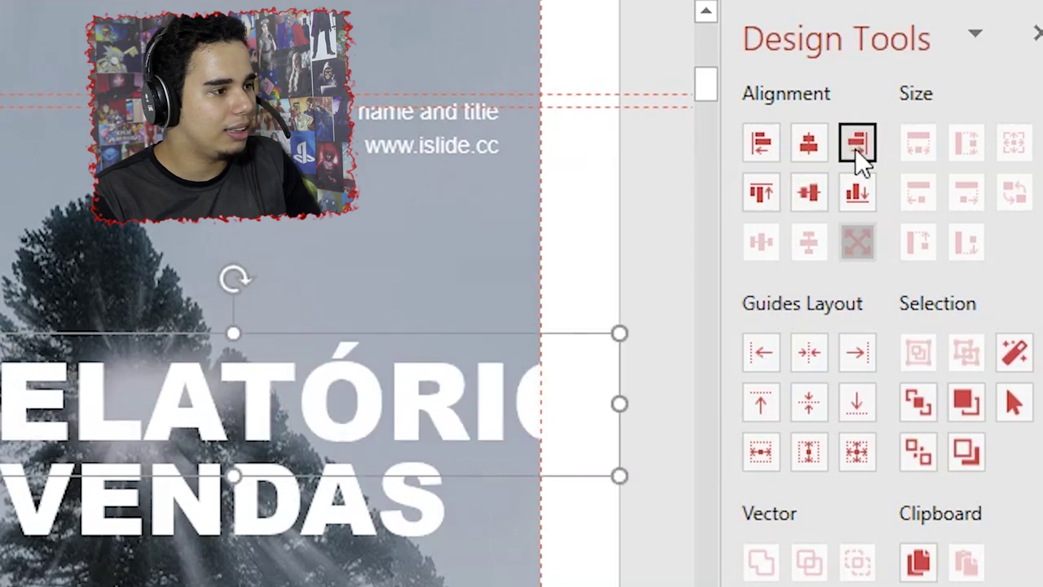
- Align the RELATÓRIO title to the slide's middle, top and bottom
left_click(805, 189)
left_click(768, 193)
left_click(859, 193)
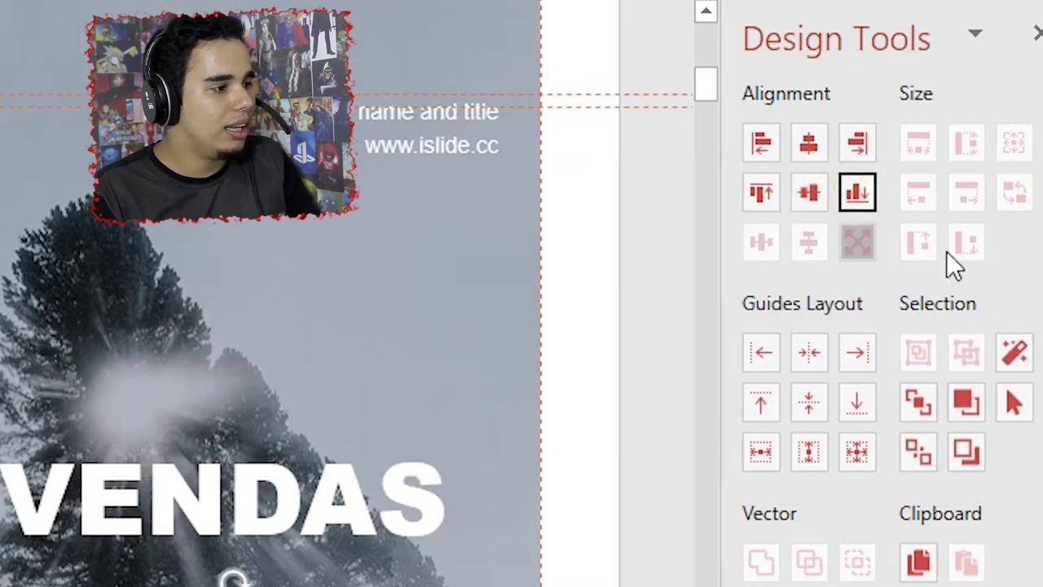
left_click(918, 399)
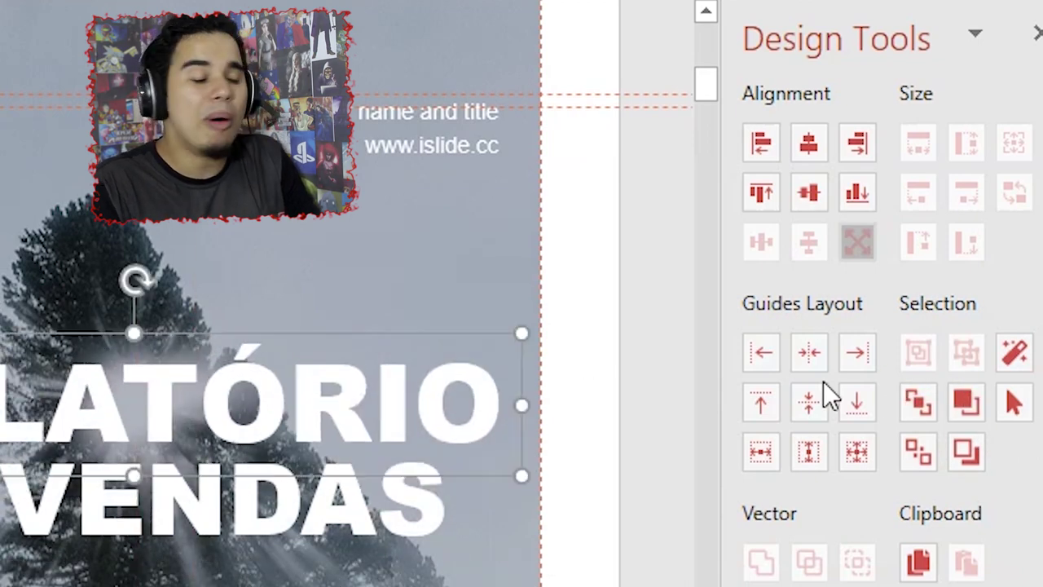
scroll(824, 389, "down", 1)
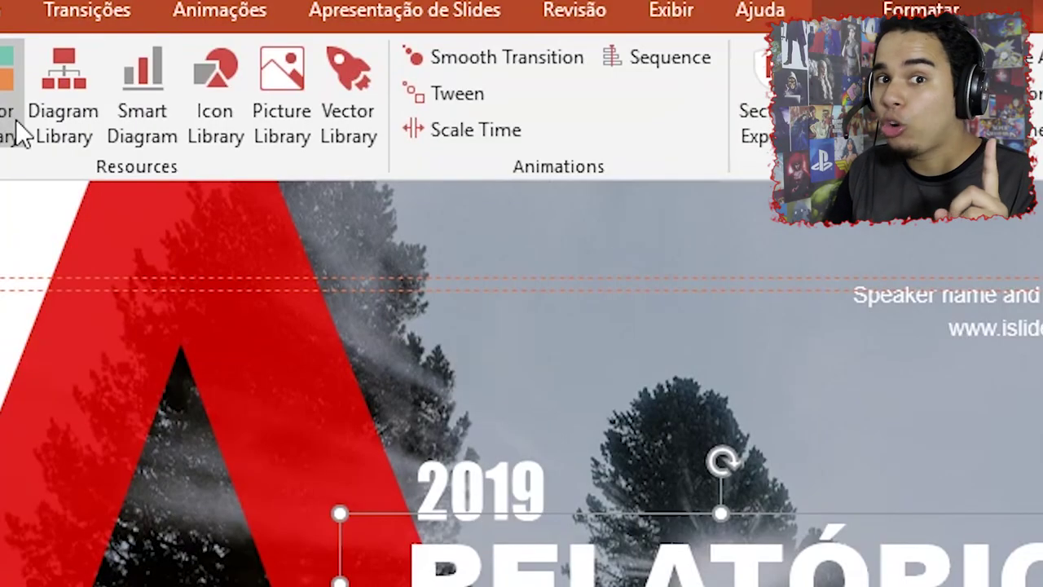
- Apply the Consulting scheme from iSlide's Color Library, turning the cover's A shape blue
left_click(21, 130)
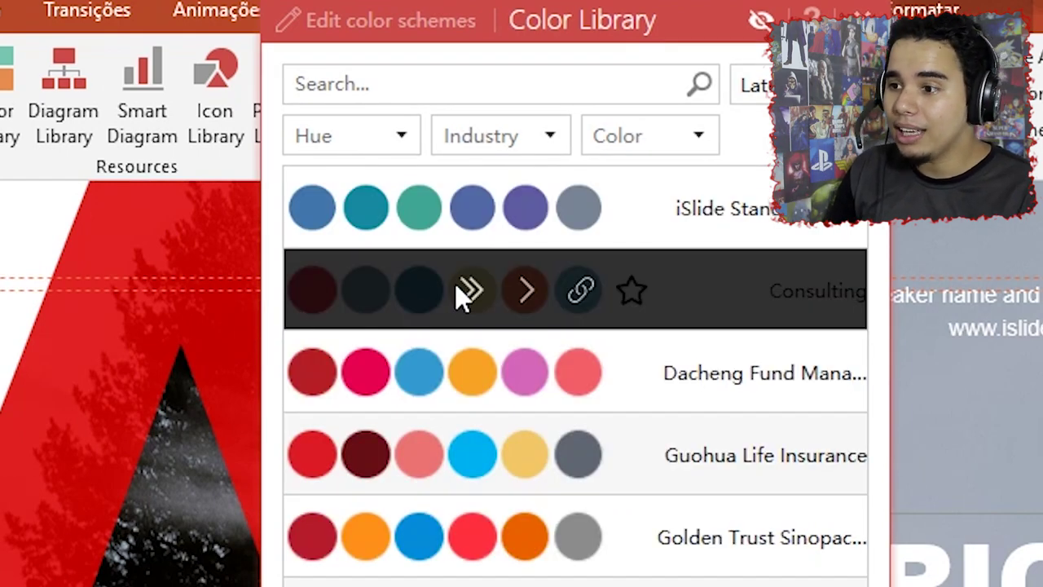
left_click(469, 291)
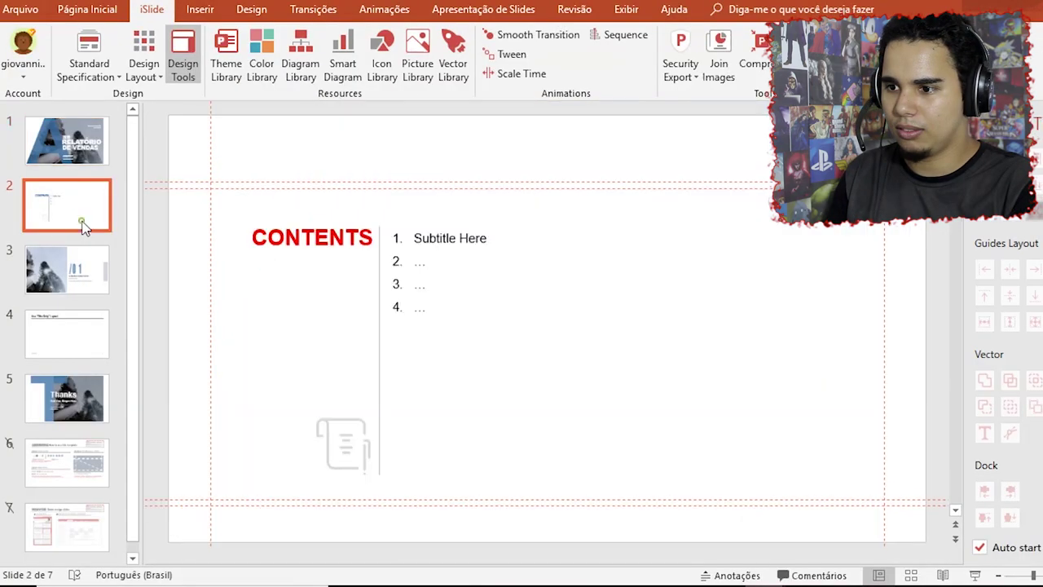
left_click(65, 122)
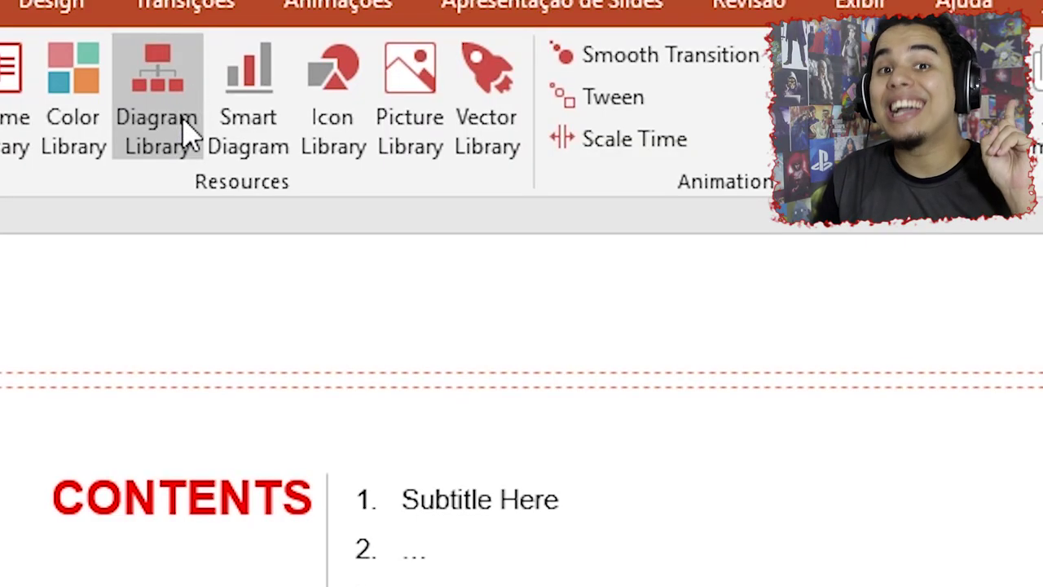
- Browse the Diagram Library filters, then insert the hexagon diagram centred on 2018 as a new slide
left_click(185, 131)
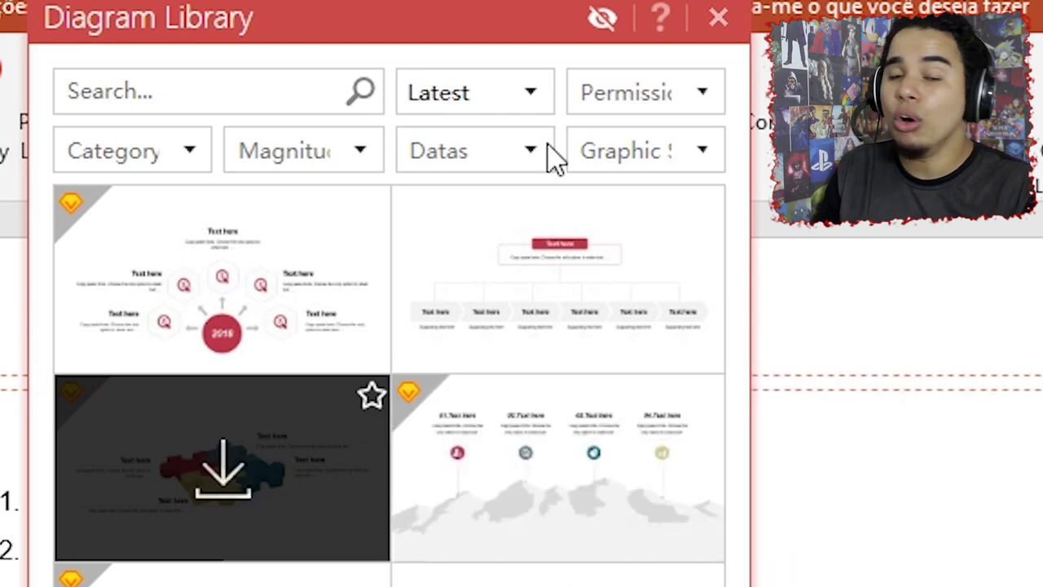
left_click(703, 94)
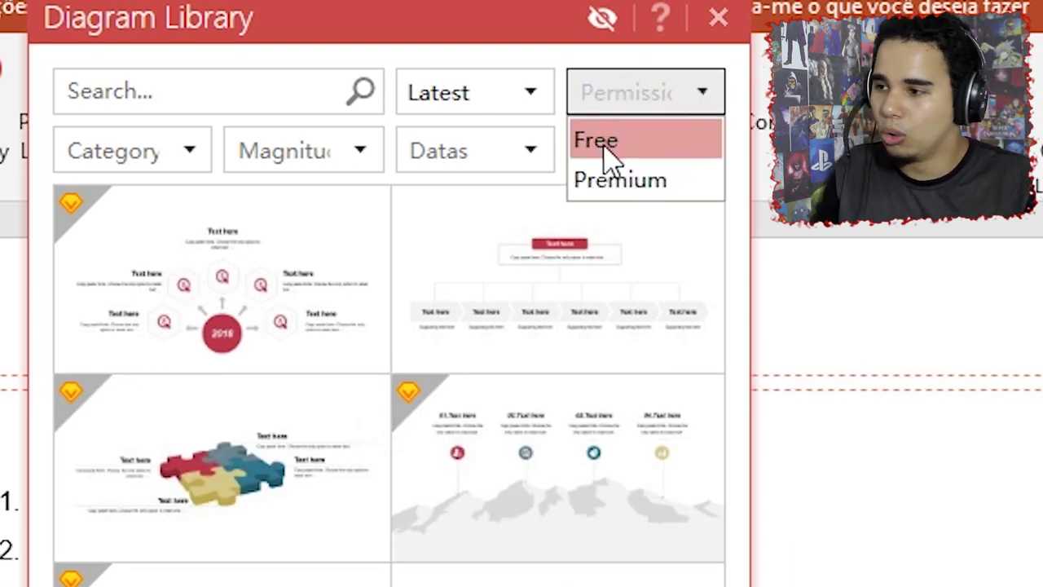
left_click(194, 153)
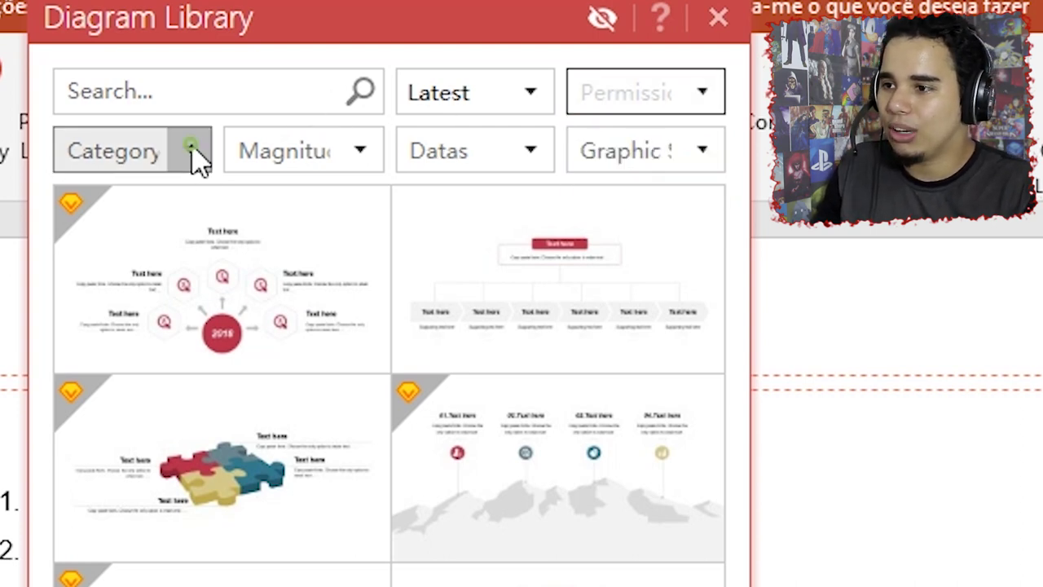
left_click(360, 152)
left_click(594, 166)
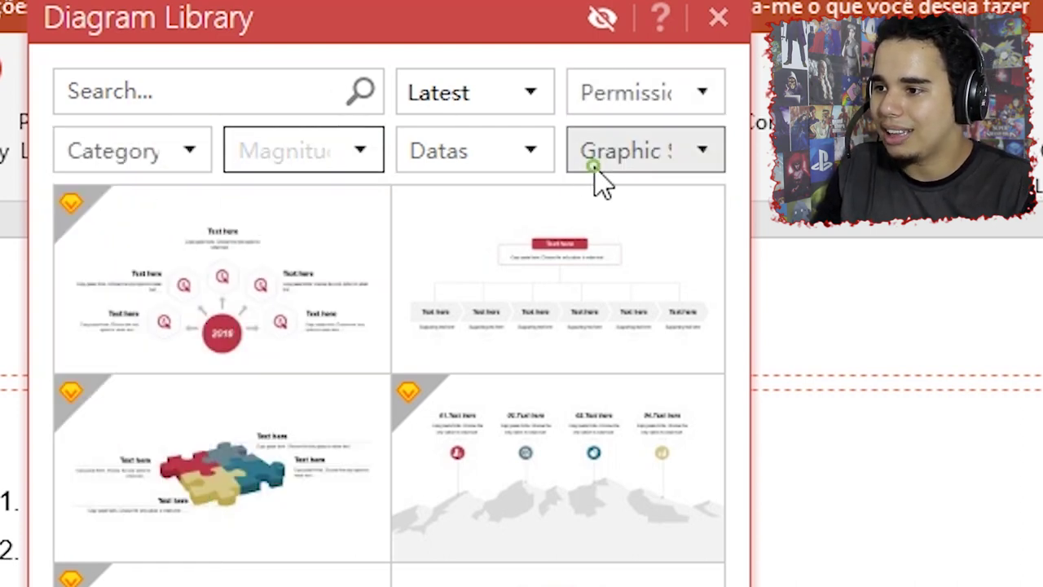
left_click(548, 159)
left_click(547, 163)
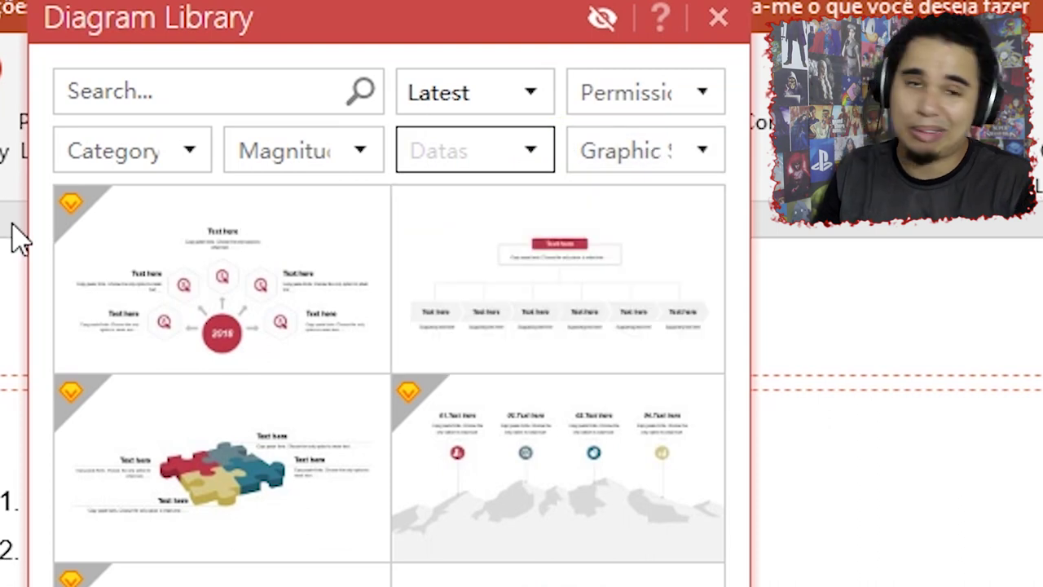
mouse_move(222, 279)
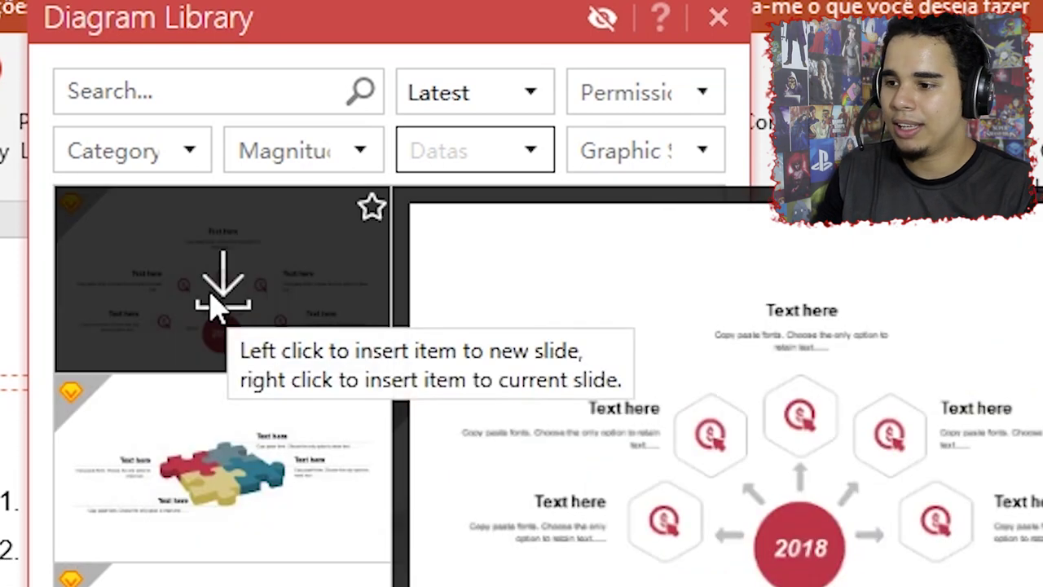
left_click(221, 298)
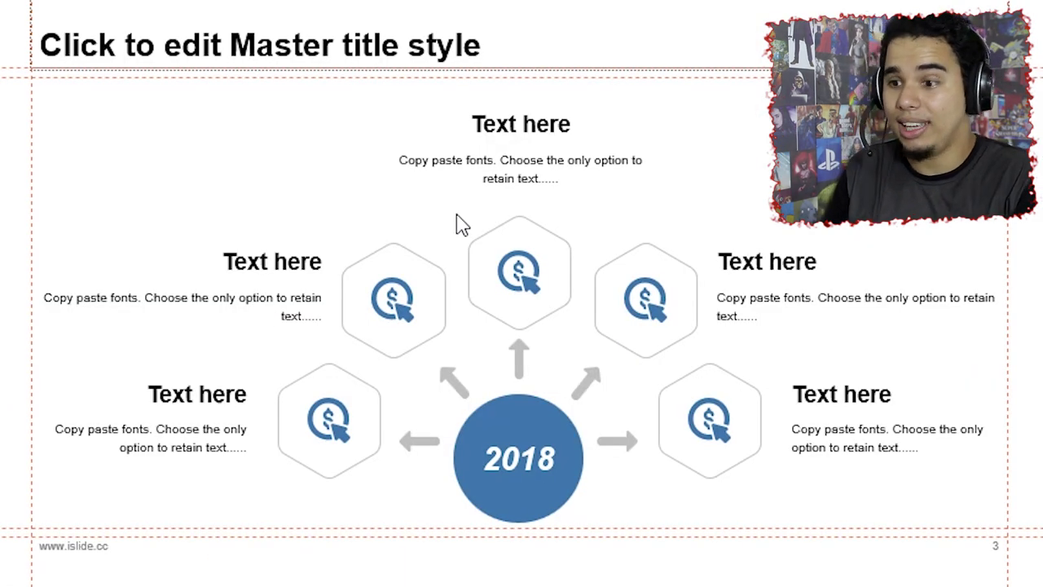
- Inspect the hexagon diagram's shapes and text boxes, then delete the whole diagram
left_click(397, 286)
left_click(399, 301)
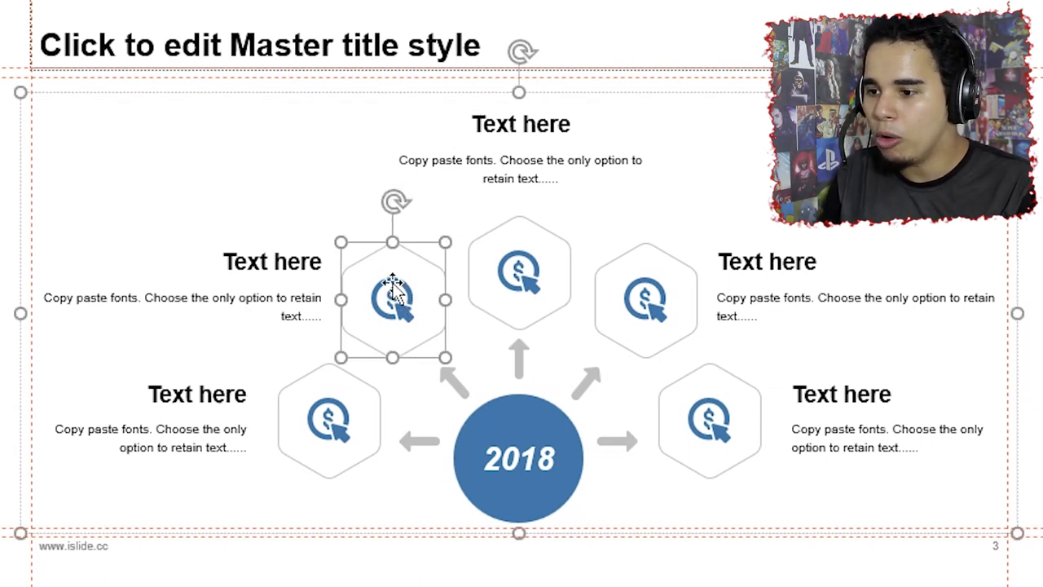
left_click_drag(392, 284, 403, 267)
left_click(260, 262)
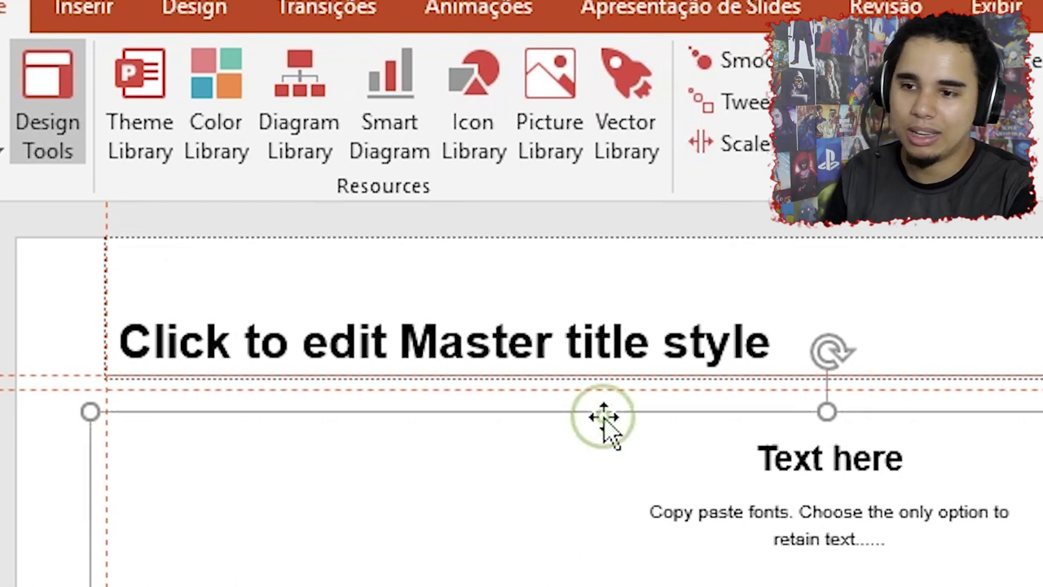
key("Delete")
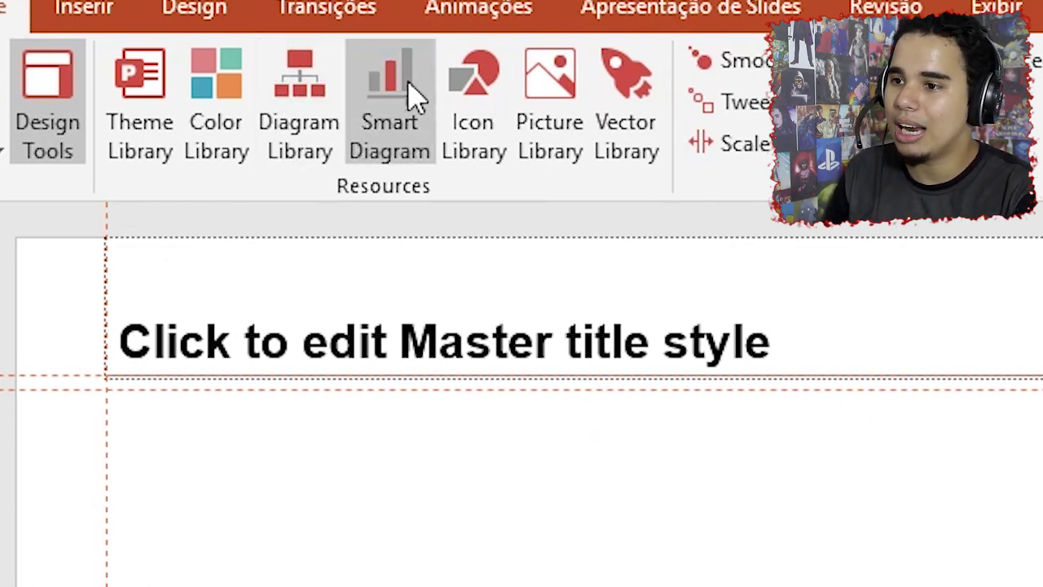
- Insert the social-media progress-bar diagram (57%, 40%, 67%, 64%) and reopen its Smart Diagram editor
left_click(404, 106)
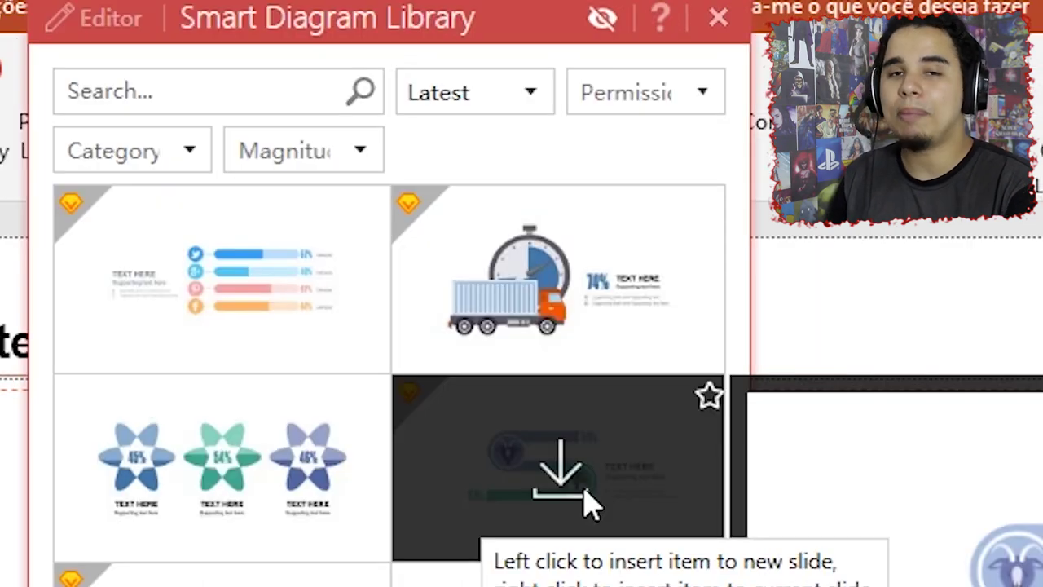
mouse_move(143, 232)
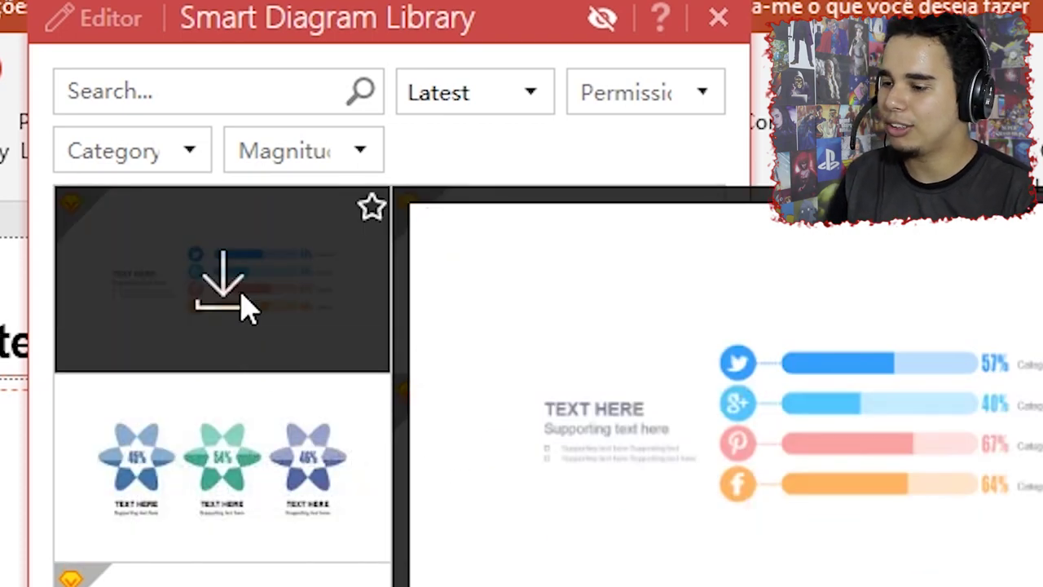
left_click(240, 295)
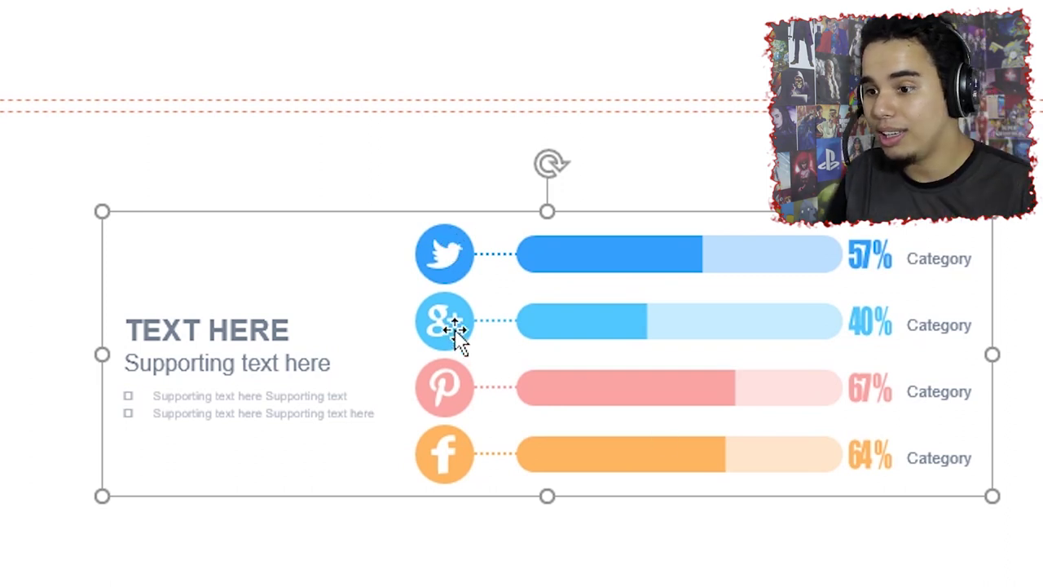
left_click(463, 244)
left_click(562, 245)
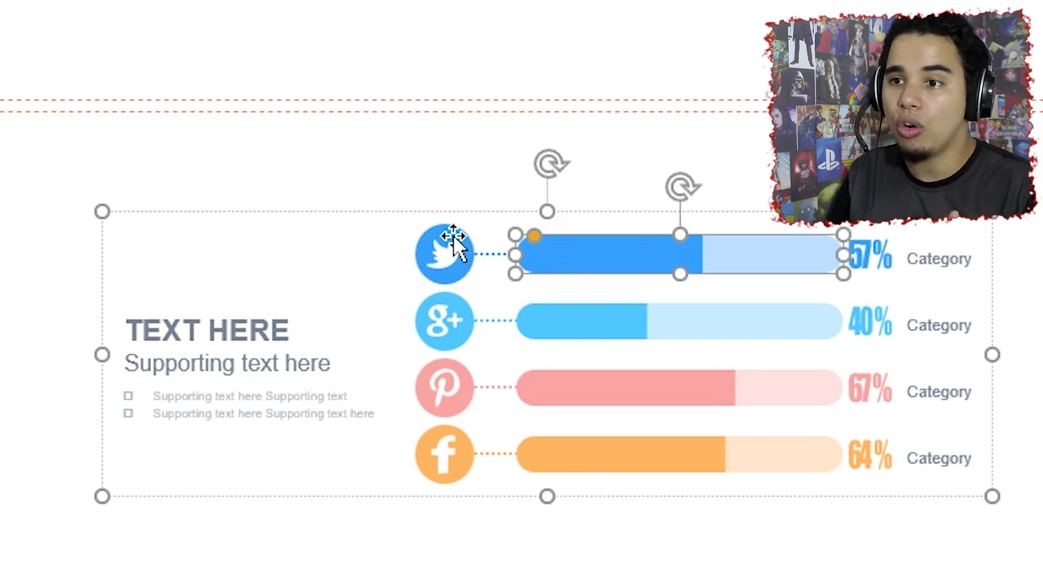
left_click(455, 241)
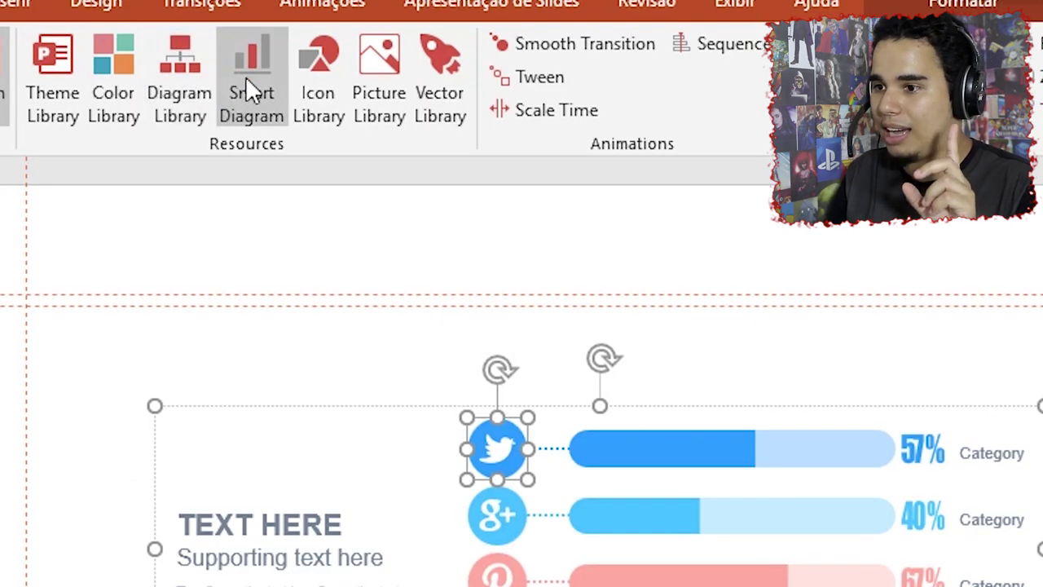
left_click(246, 76)
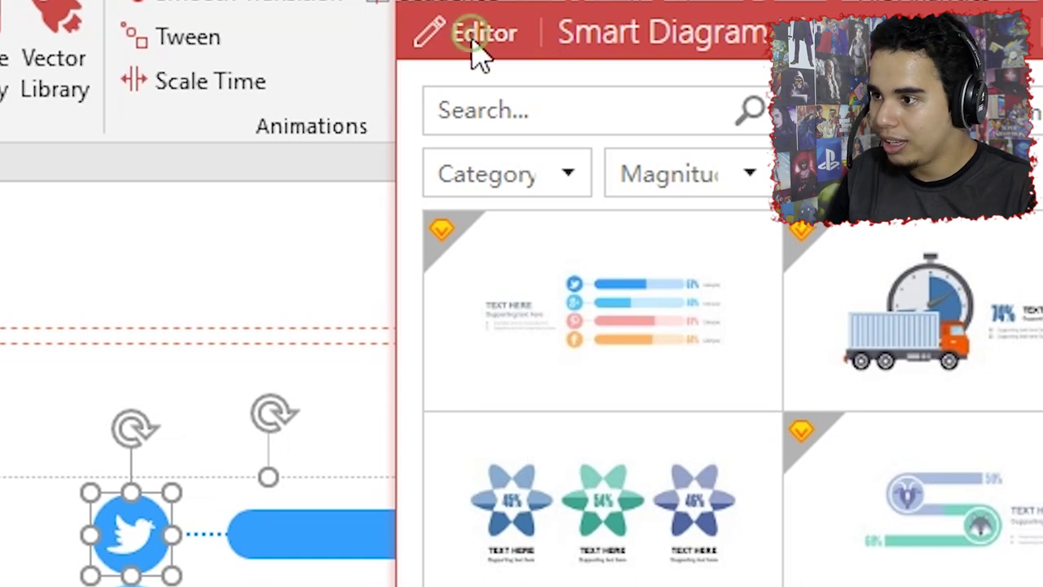
left_click(476, 37)
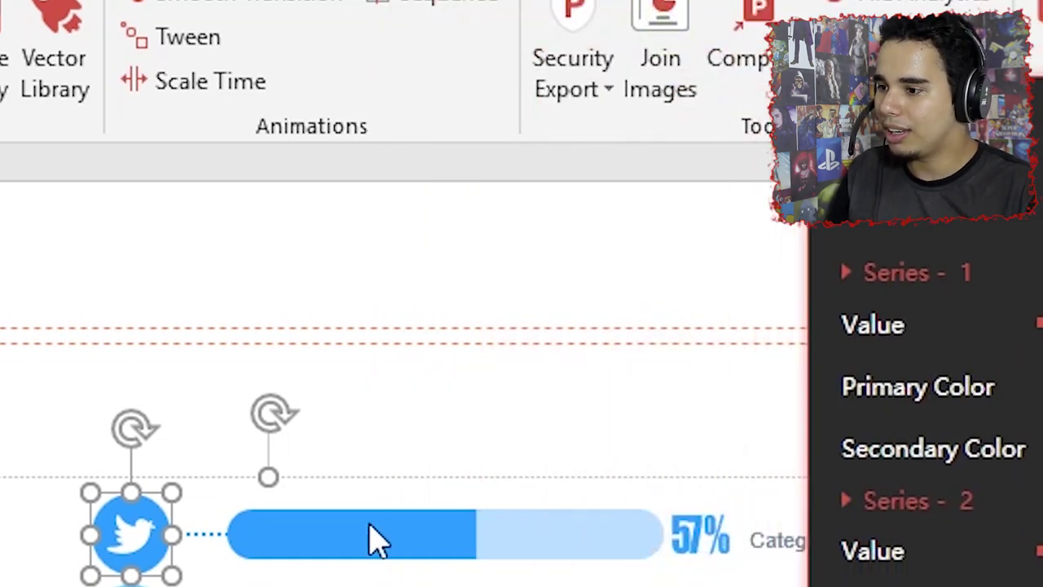
- Drag the Series 1 value slider so the first (Twitter) bar reads 54%
left_click(370, 537)
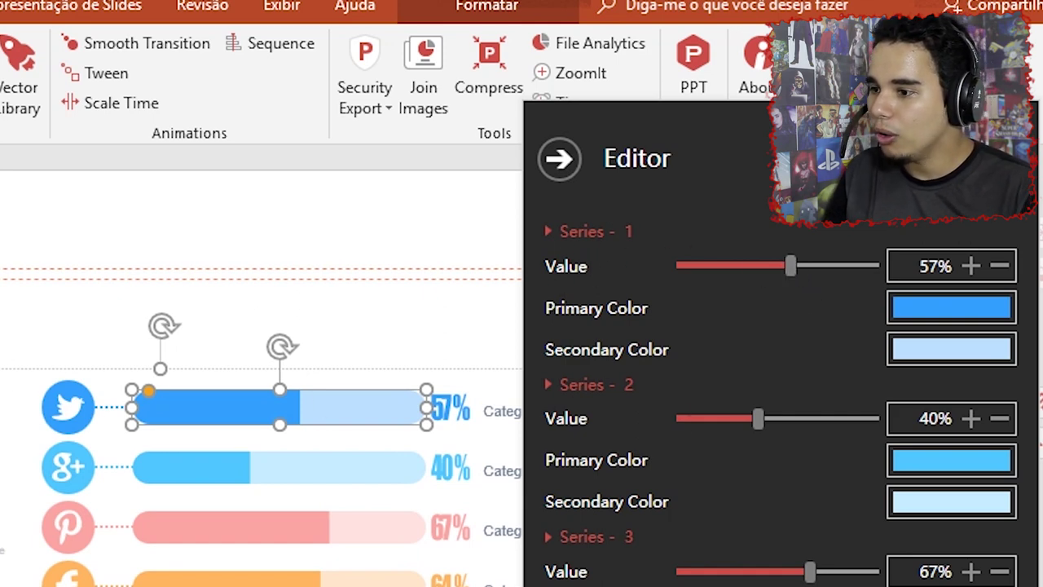
left_click_drag(794, 265, 802, 273)
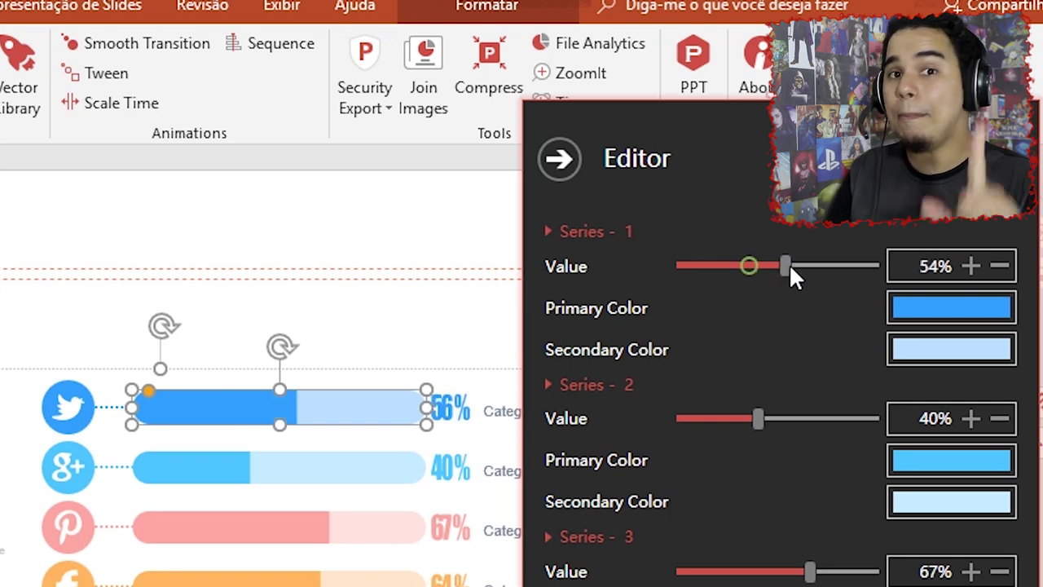
mouse_move(803, 269)
left_mouse_down()
mouse_move(746, 272)
mouse_move(781, 268)
mouse_move(762, 273)
left_mouse_up()
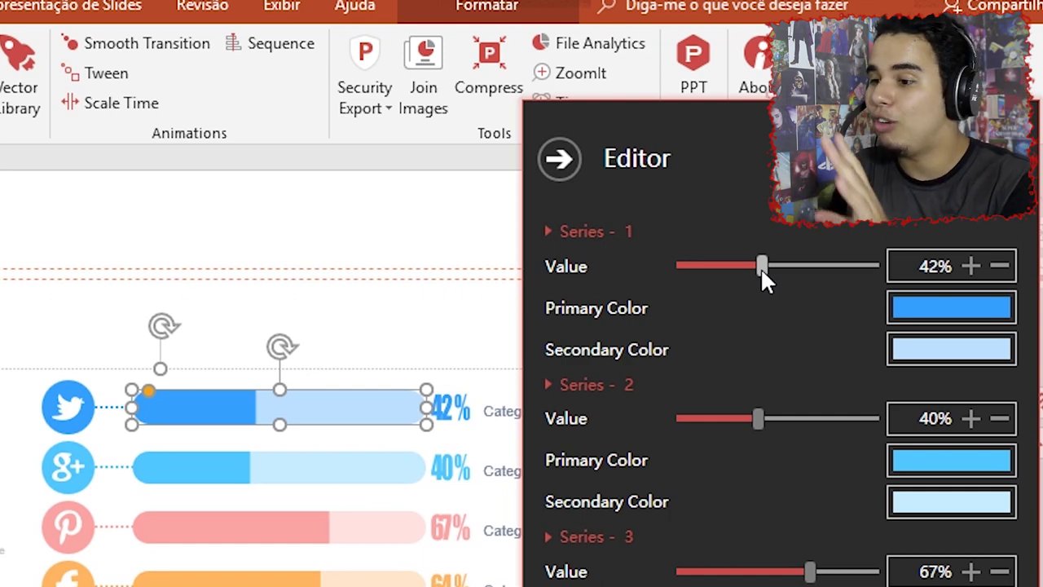
left_click_drag(760, 267, 715, 270)
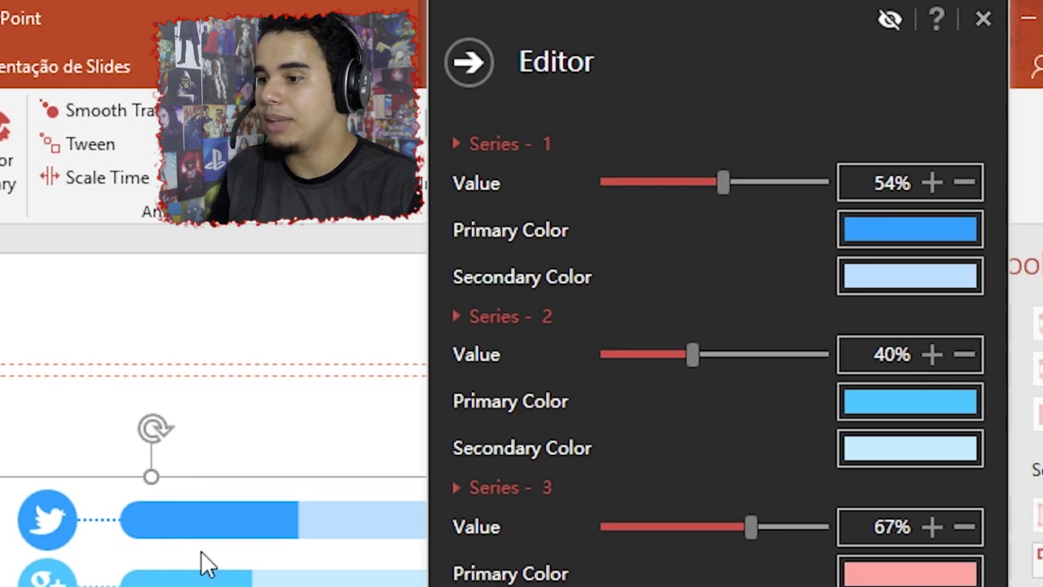
left_click(198, 510)
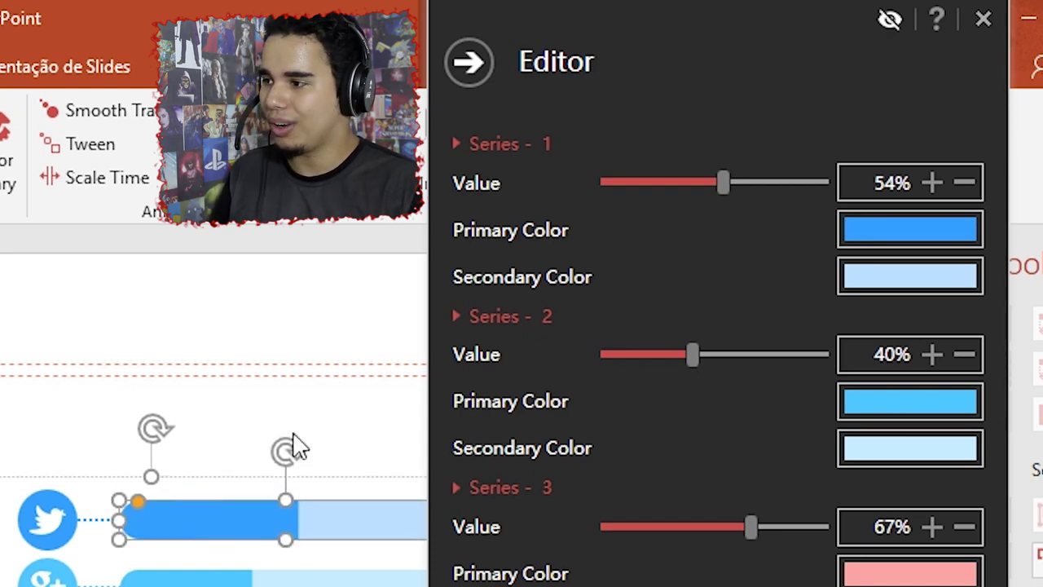
left_click(913, 221)
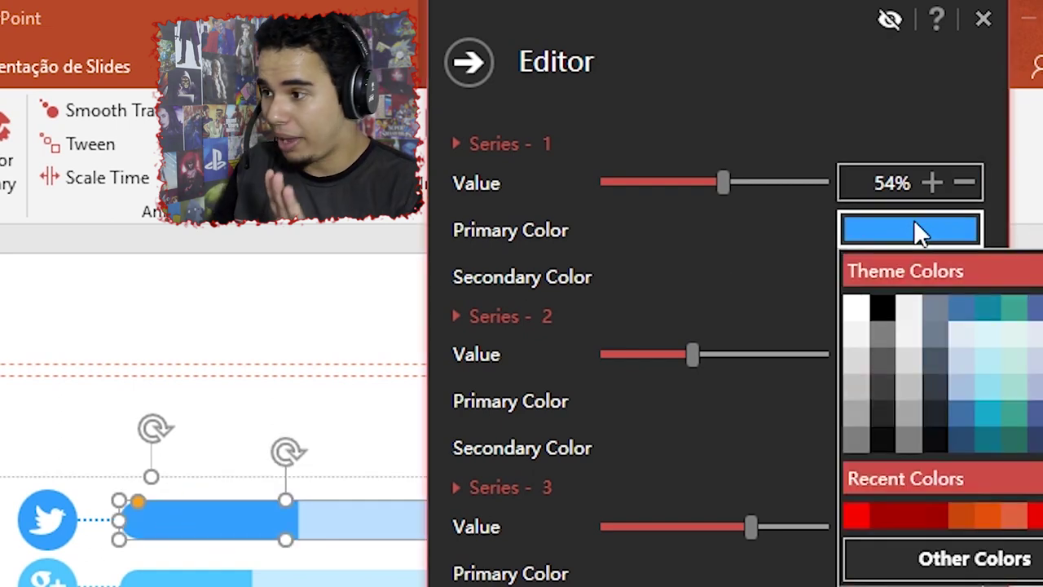
- Colour the first bar red and give it an orange secondary track colour
left_click(1038, 522)
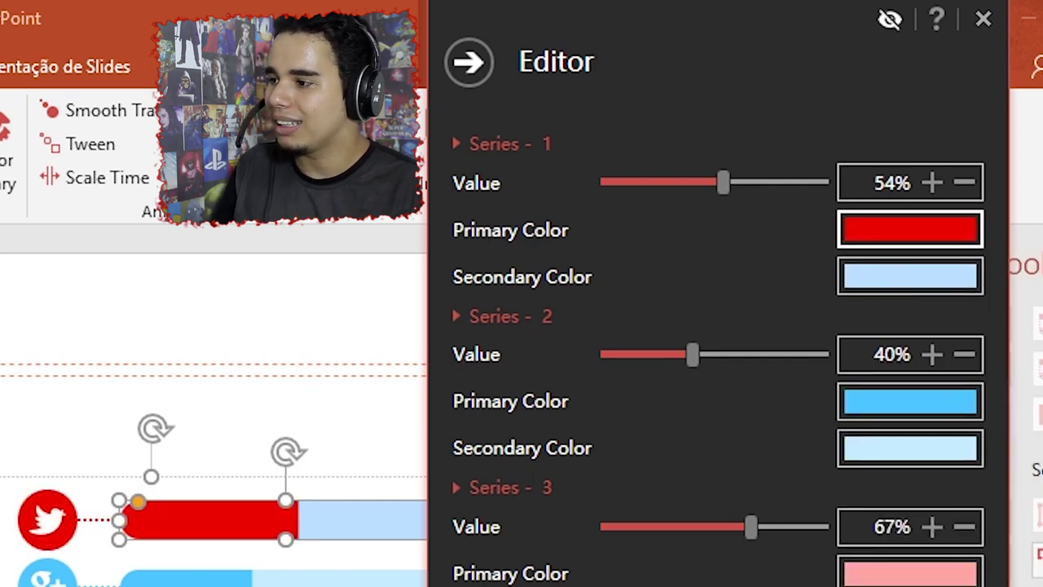
left_click(384, 521)
left_click(893, 285)
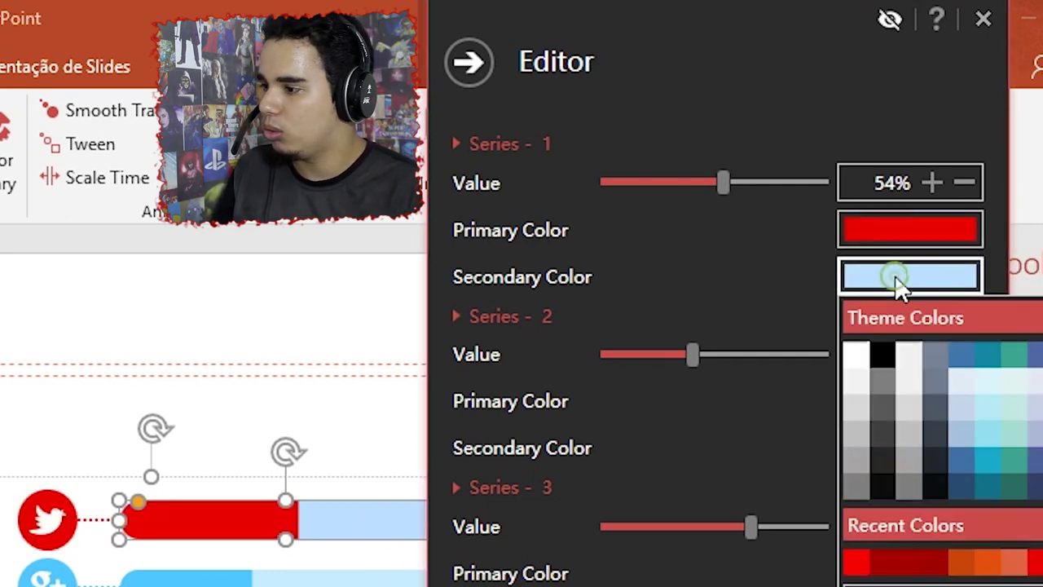
left_click(1008, 570)
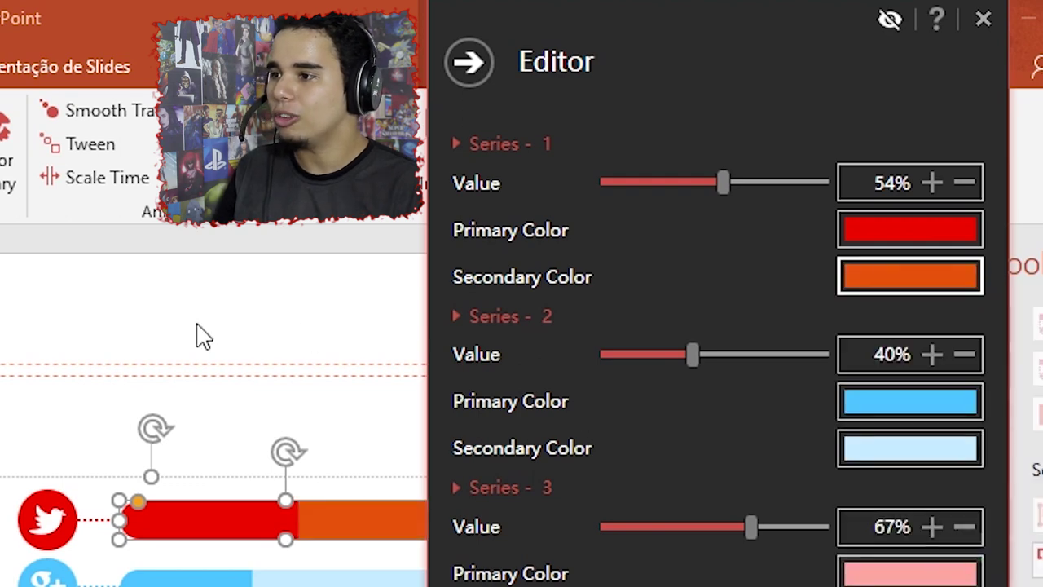
left_click(187, 429)
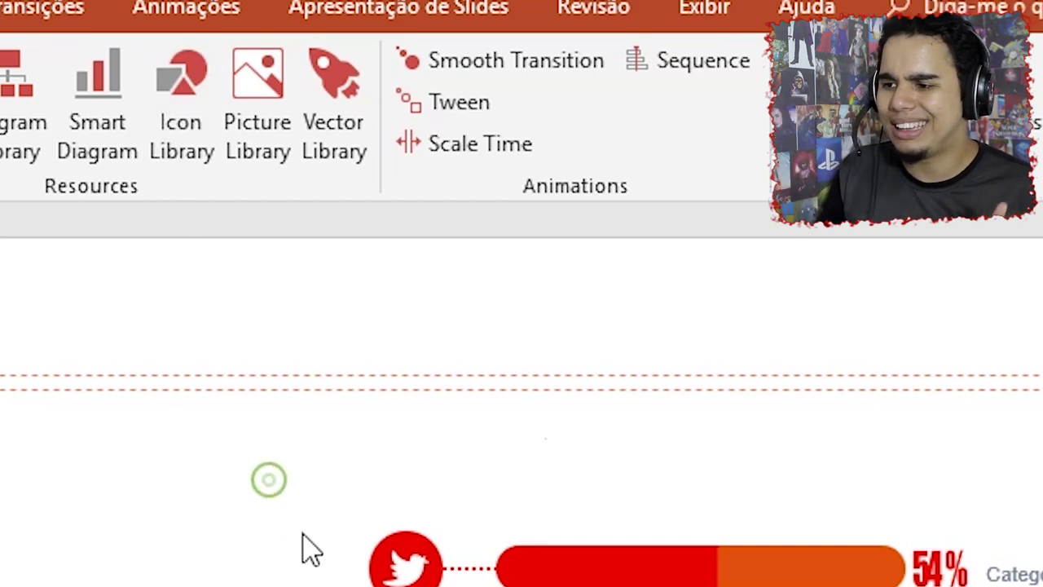
- Replace the Twitter icon with a stacked dollar coins icon from the Icon Library
left_click(429, 544)
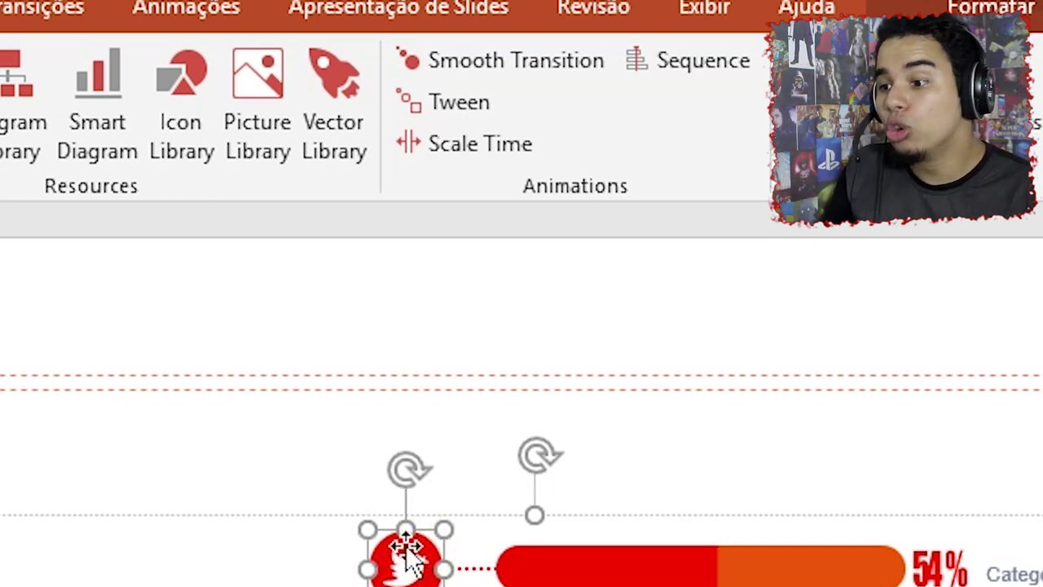
left_click(399, 574, "shift")
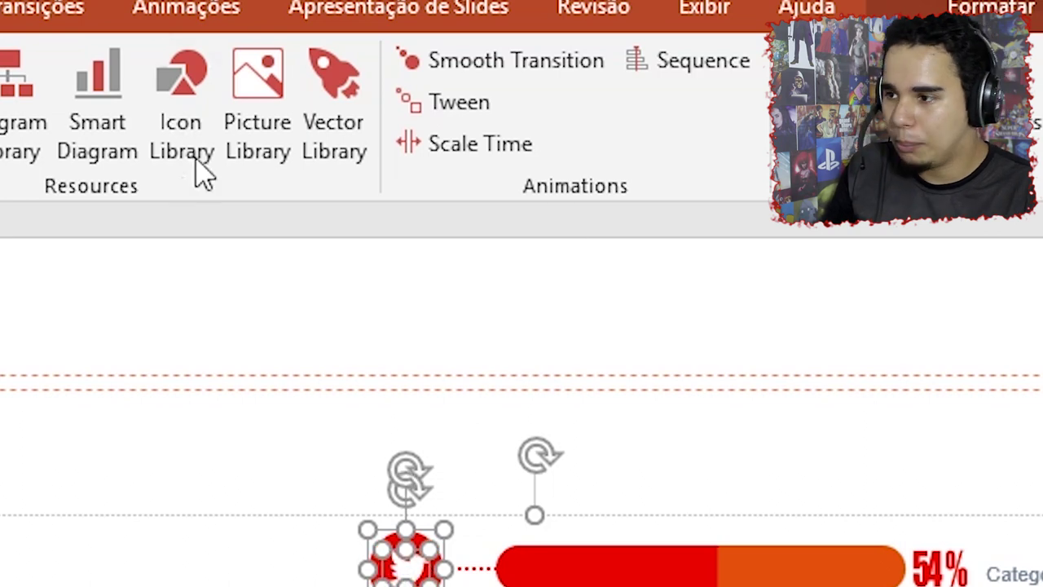
left_click(195, 122)
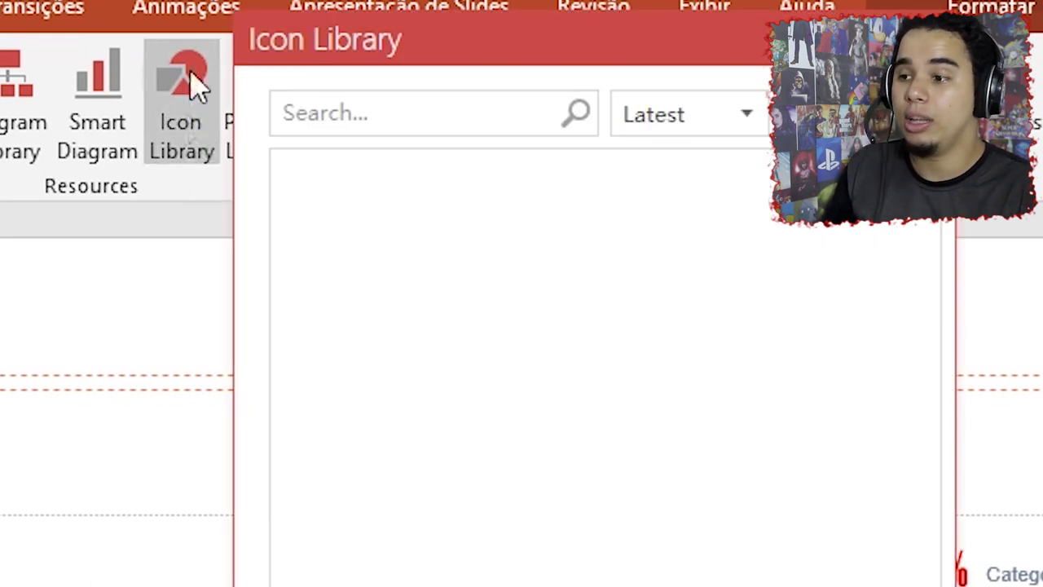
mouse_move(427, 262)
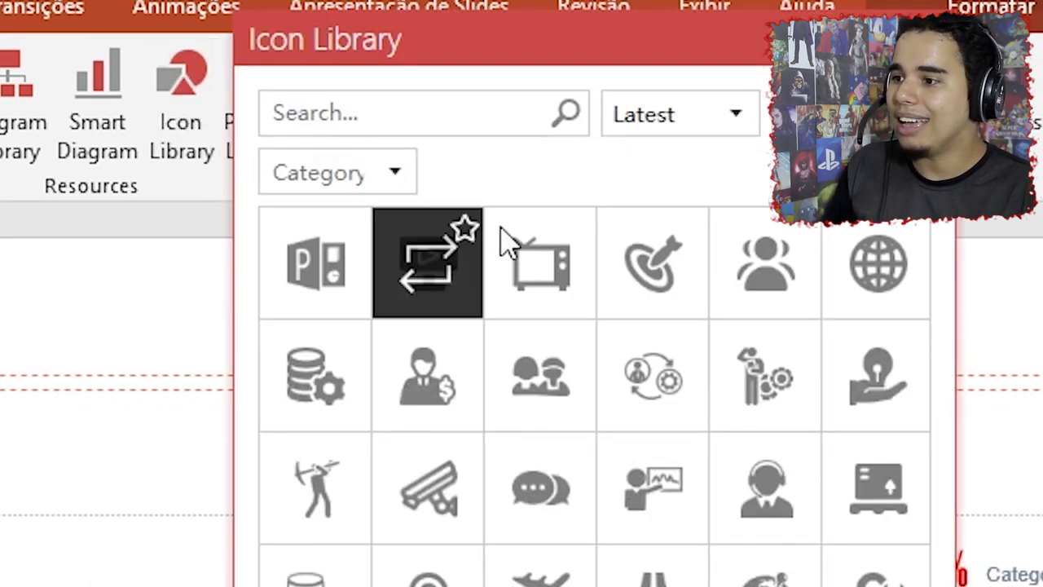
mouse_move(513, 37)
left_mouse_down()
mouse_move(848, 35)
mouse_move(1042, 10)
left_mouse_up()
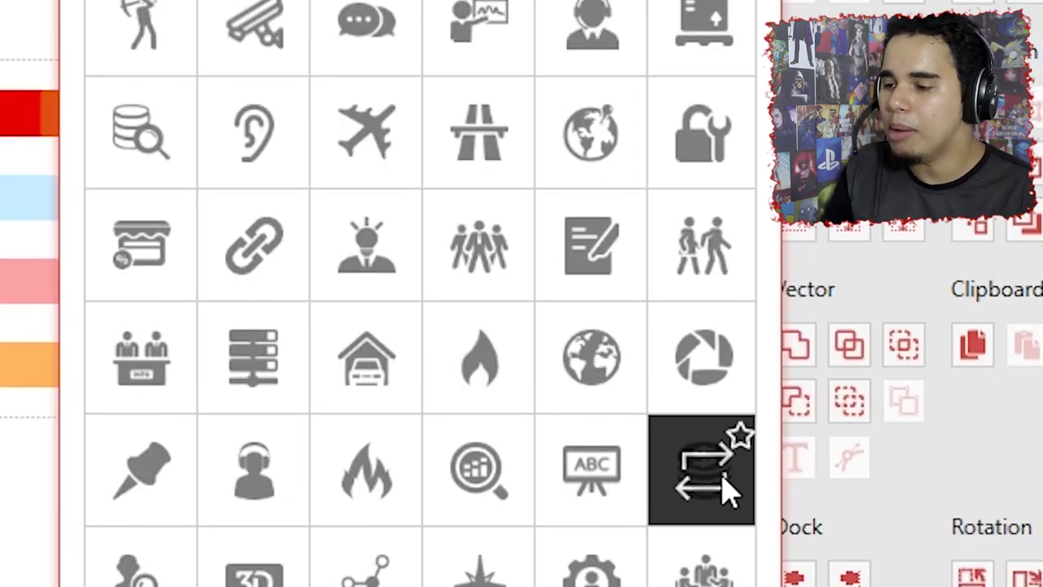
left_click(727, 489)
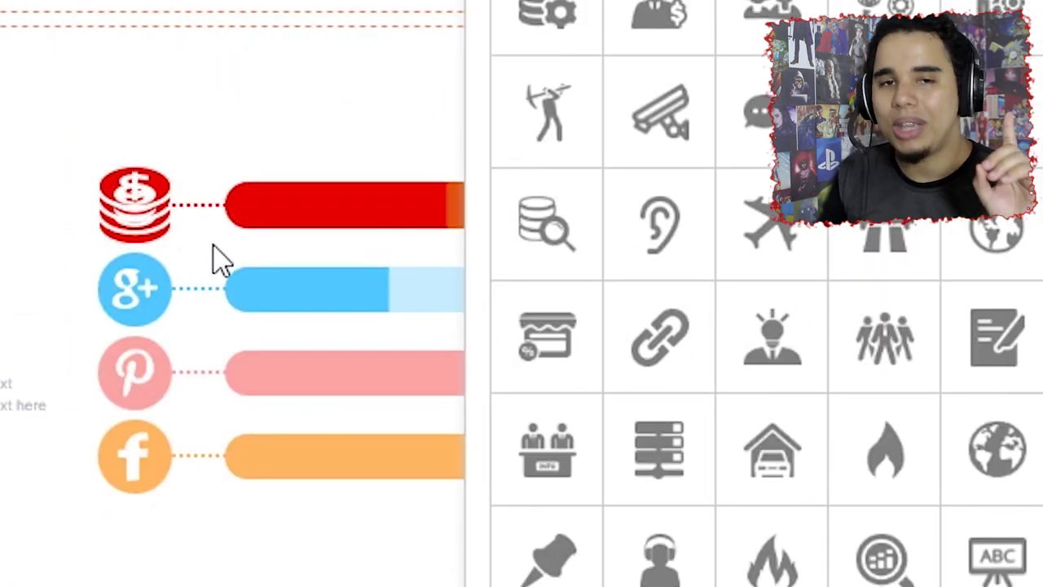
left_click(150, 220)
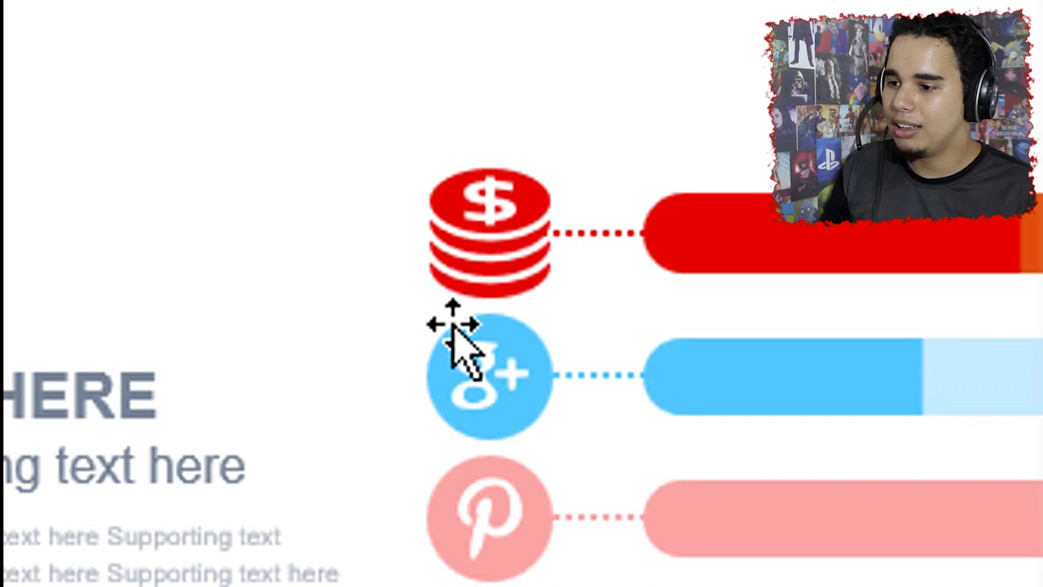
- Swap the Google+ icon for a globe icon
left_click(472, 352)
left_click(473, 350)
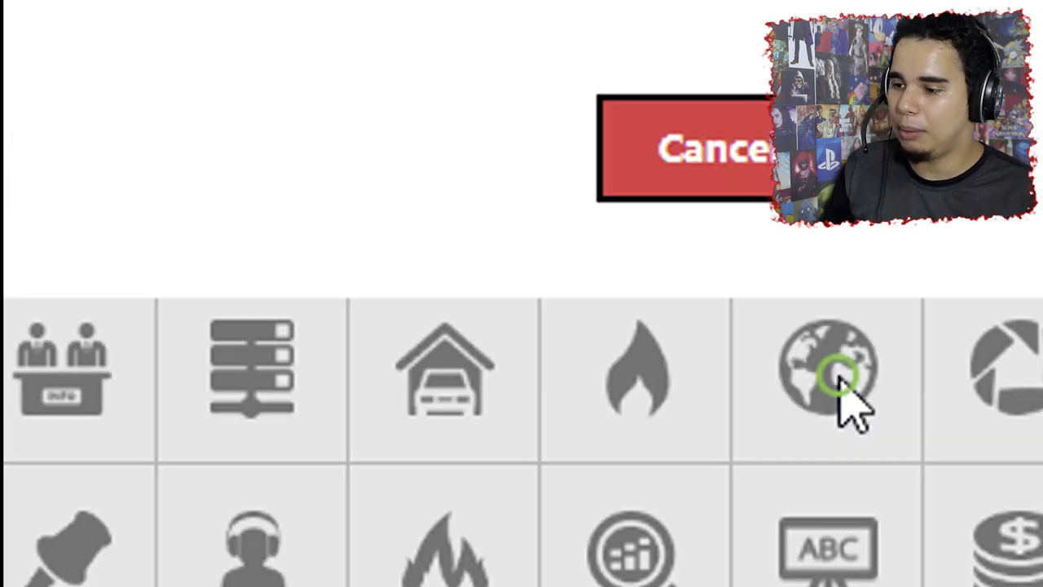
double_click(850, 405)
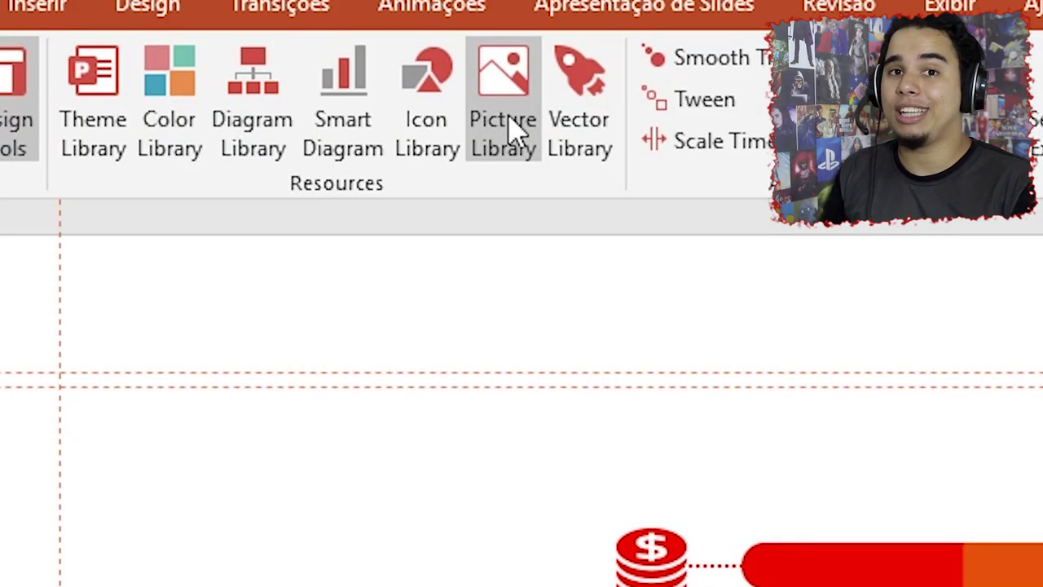
- Insert the Food/Drink coffee-and-notebook photo from the Picture Library as the slide background
left_click(513, 134)
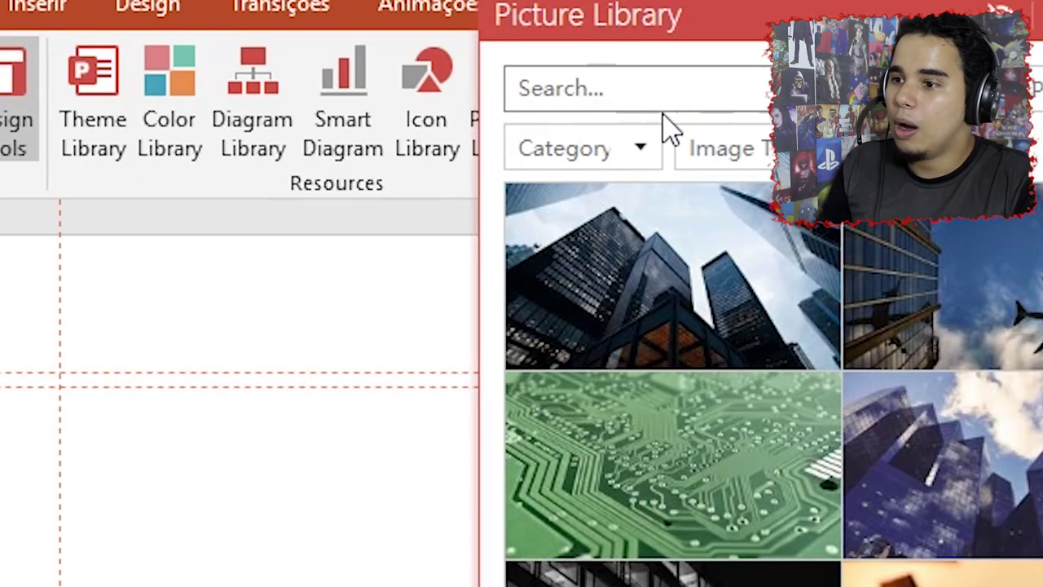
left_click(648, 146)
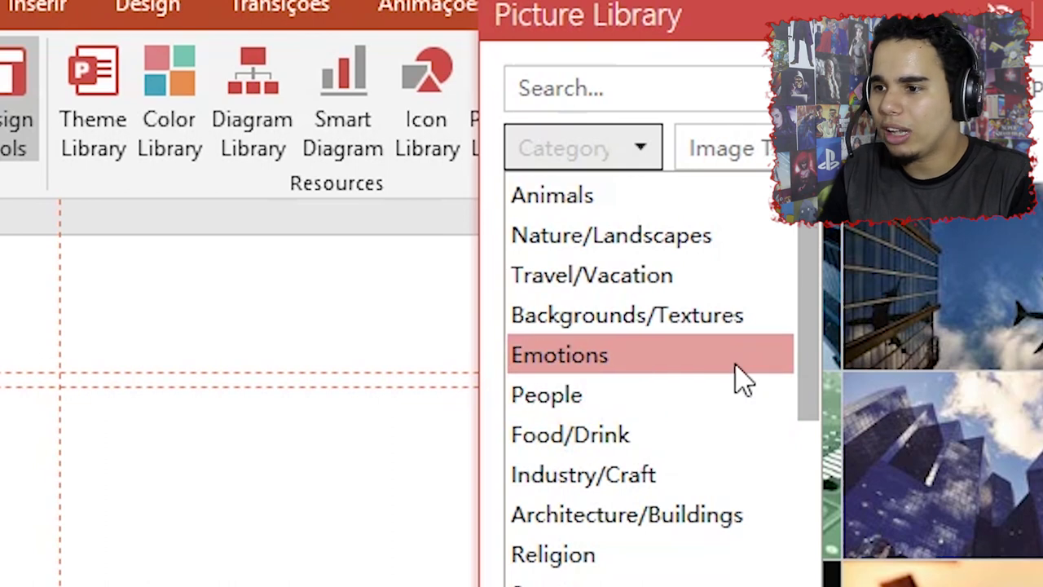
left_click(675, 437)
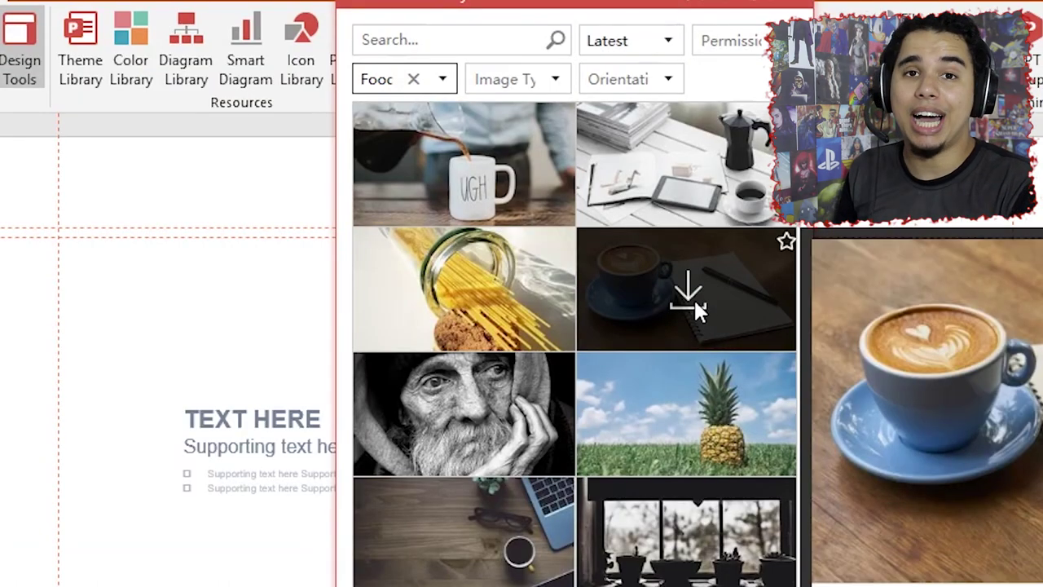
left_click(694, 297)
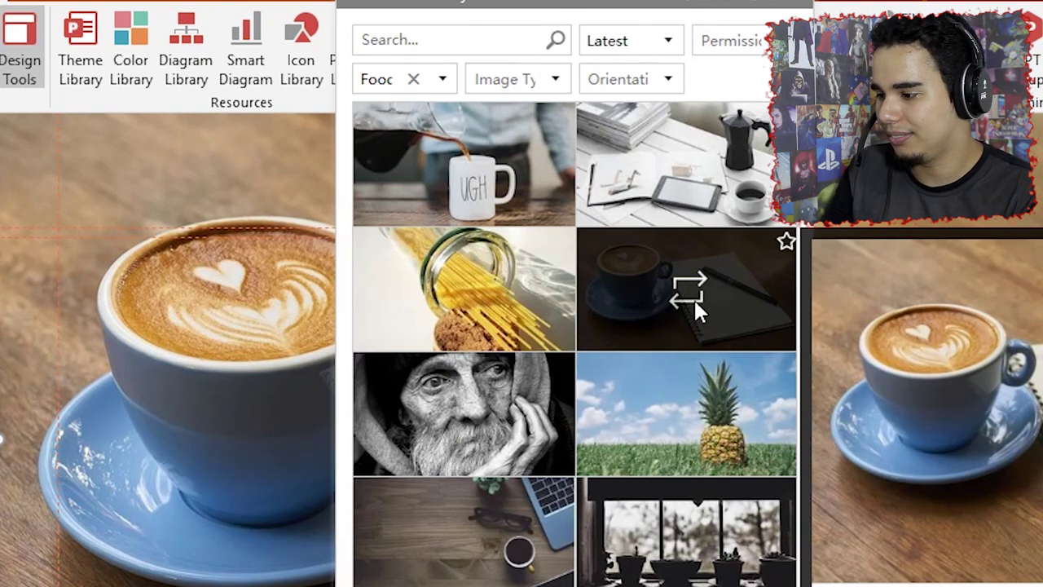
left_click(688, 292)
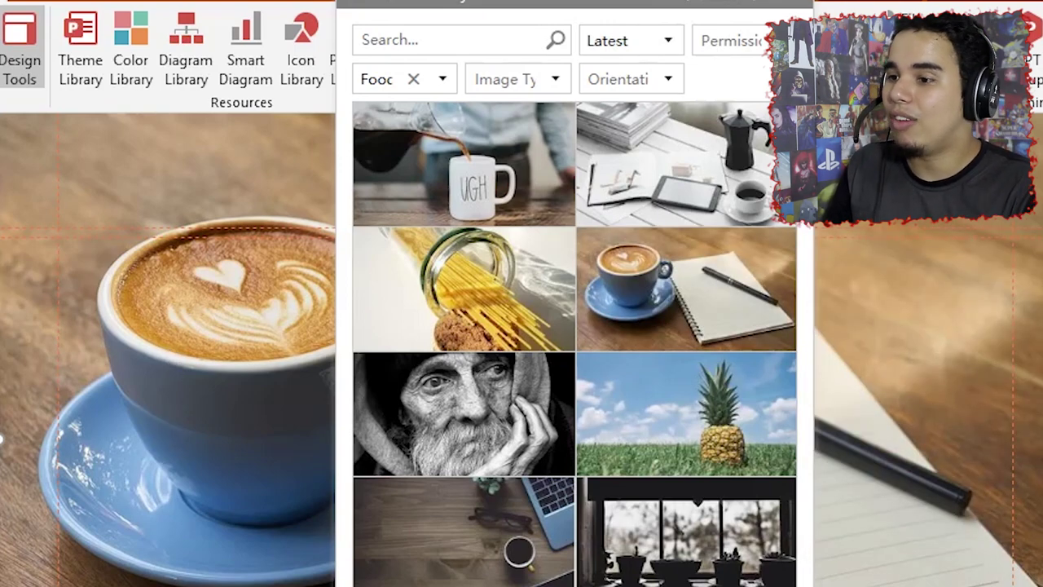
left_click(785, 3)
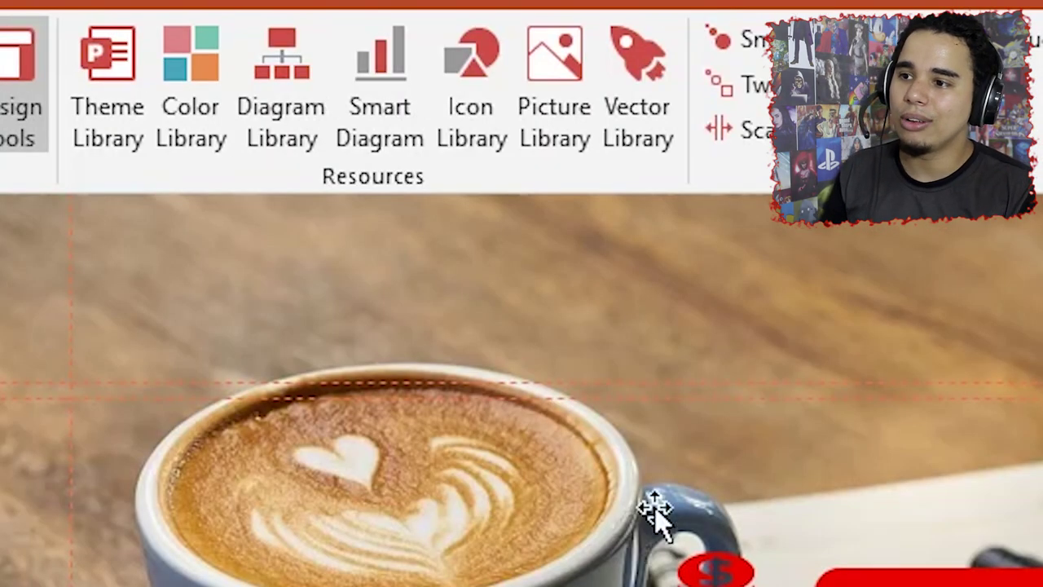
- Insert the Bitcoin/dollar phones vector illustration and move it up on the slide's right side
left_click(651, 102)
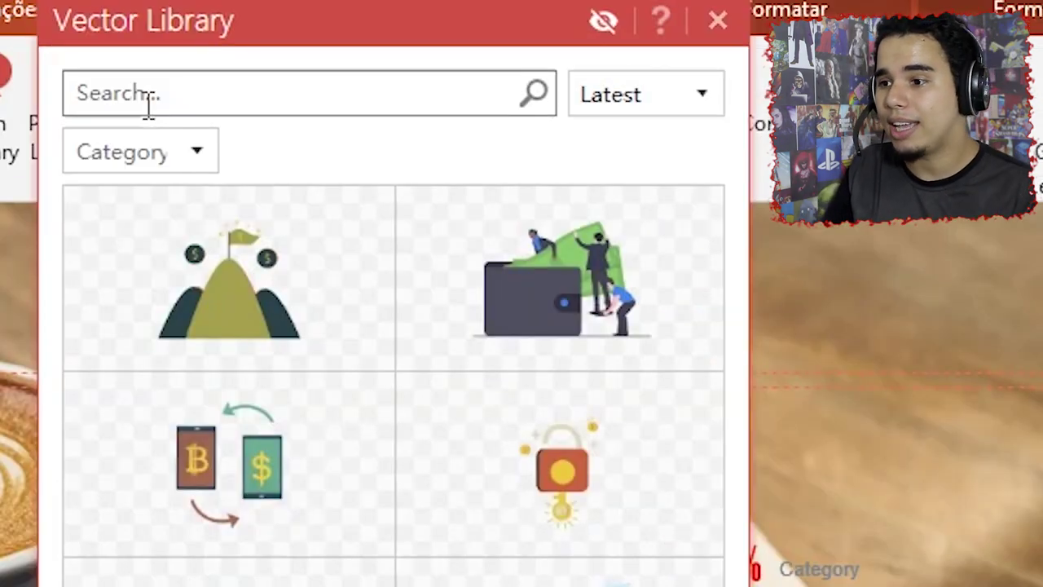
mouse_move(229, 463)
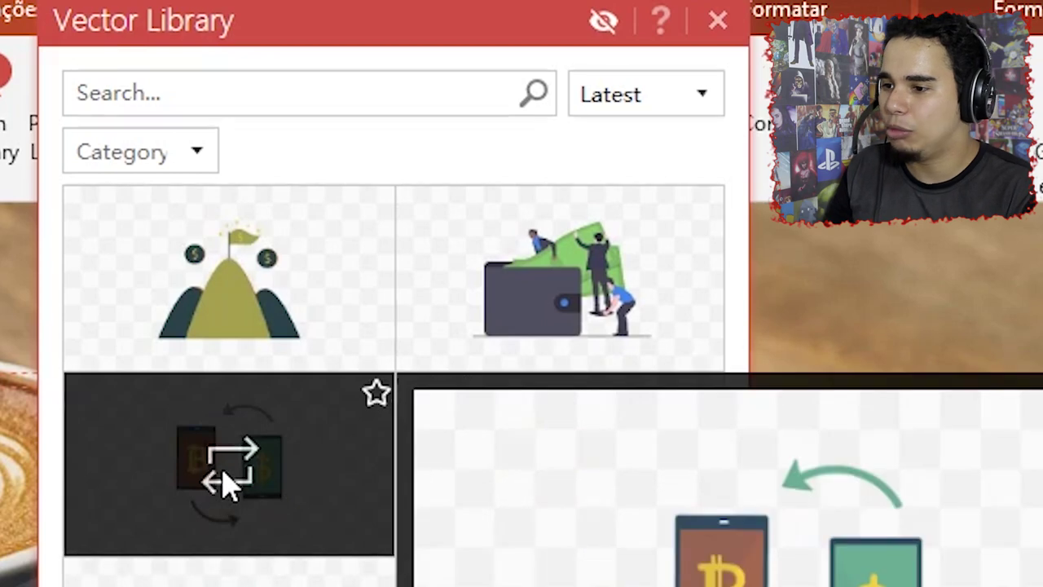
left_click(1017, 318)
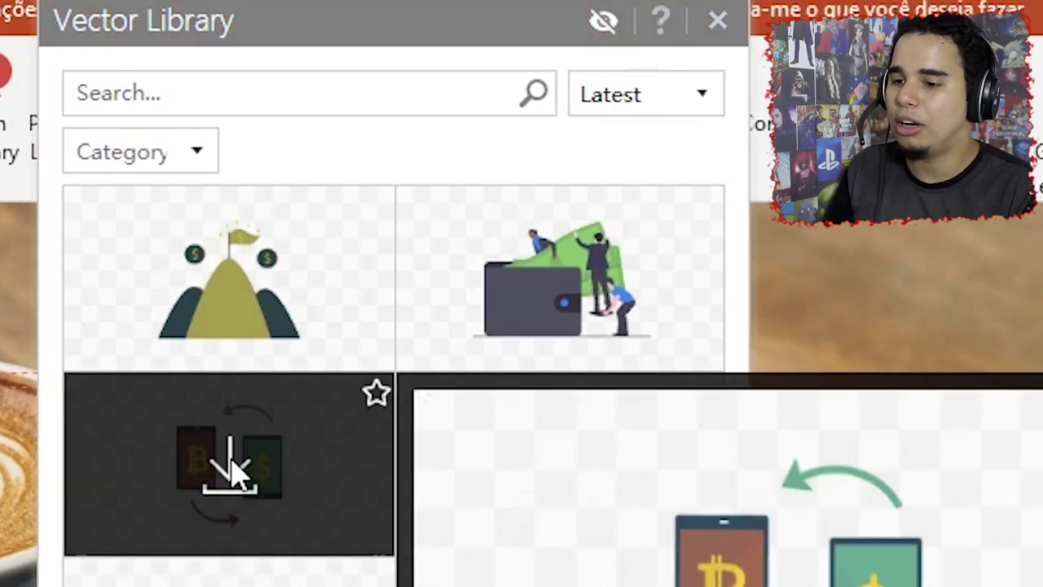
left_click(234, 476)
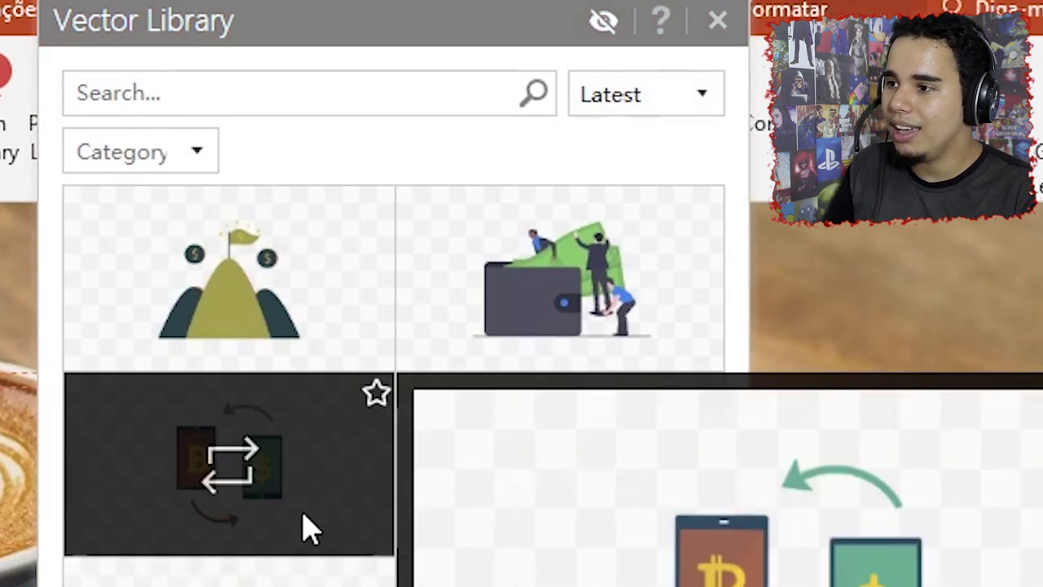
left_click(717, 20)
left_click_drag(524, 554, 650, 484)
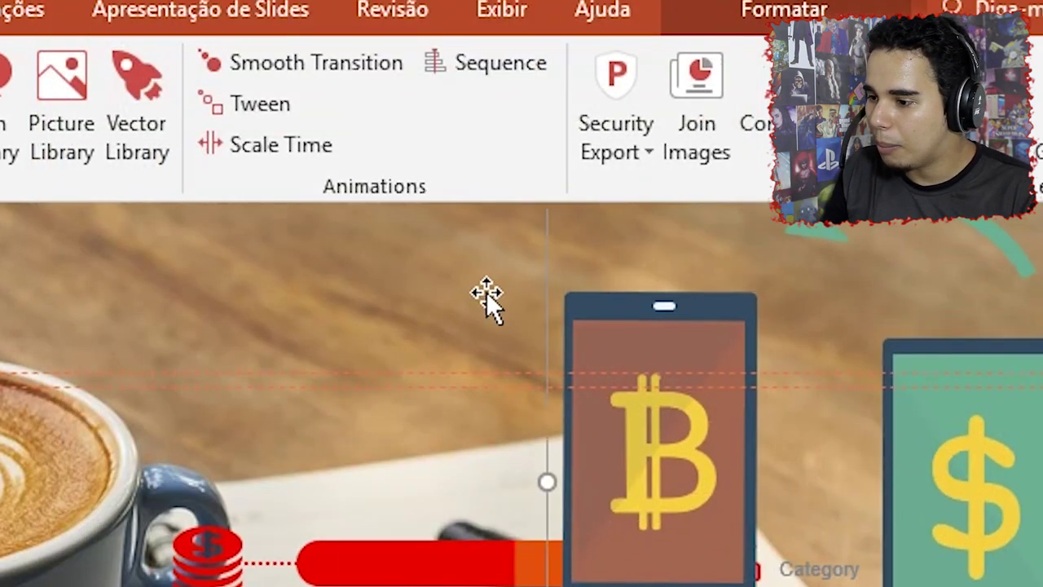
left_click(850, 318)
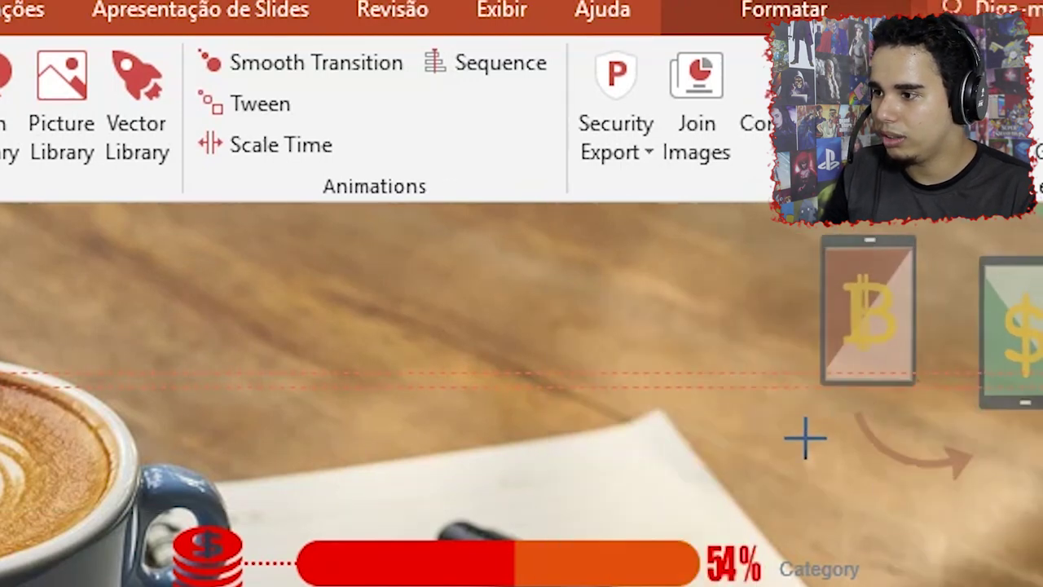
left_click(806, 352)
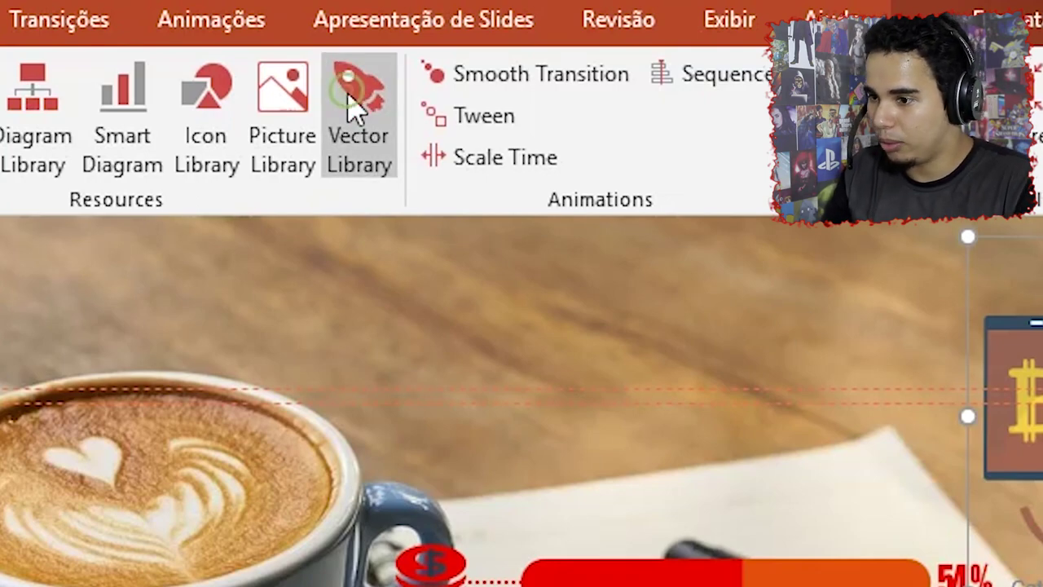
- Insert the wallet-and-money vector left of the phones, then select both illustrations together
left_click(350, 102)
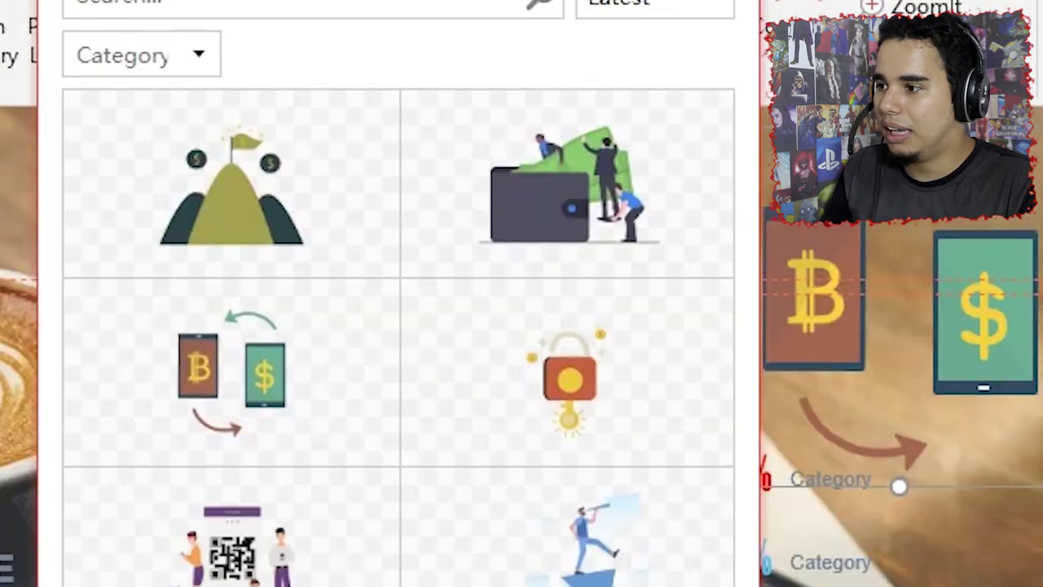
left_click(589, 210)
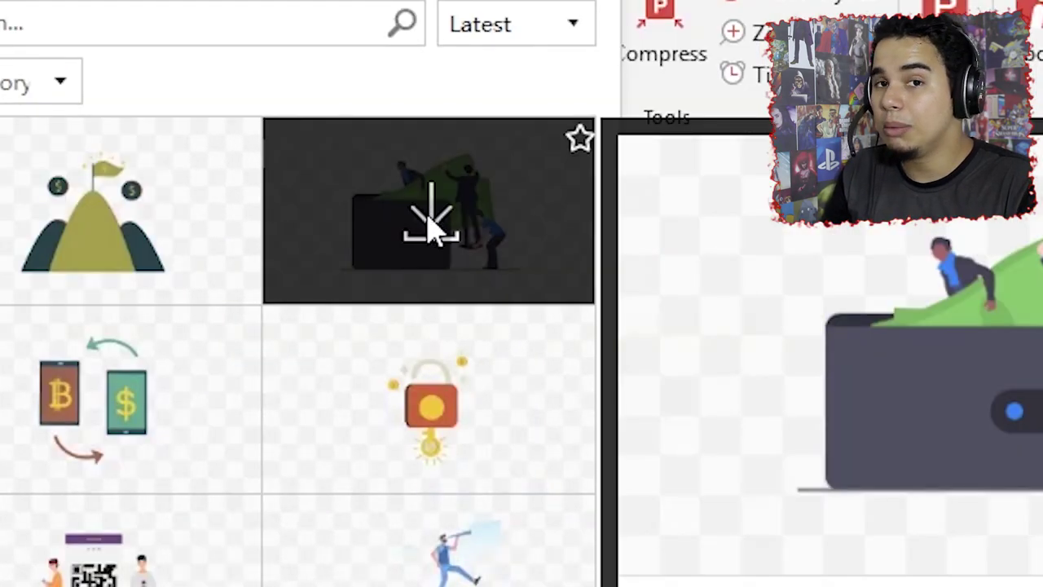
left_click(432, 233)
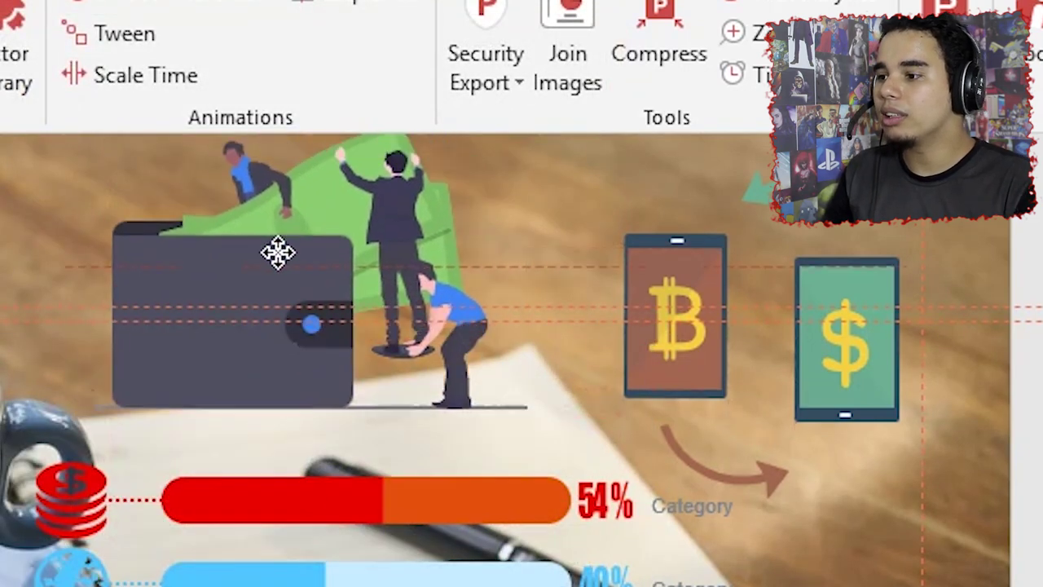
left_click_drag(277, 252, 258, 261)
left_click(843, 326)
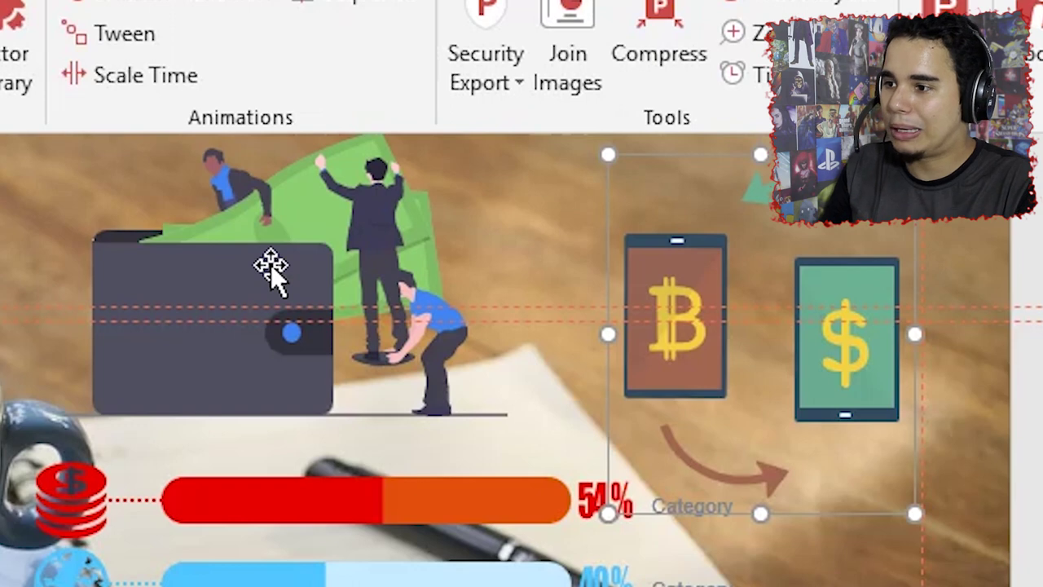
left_click(272, 242, "ctrl")
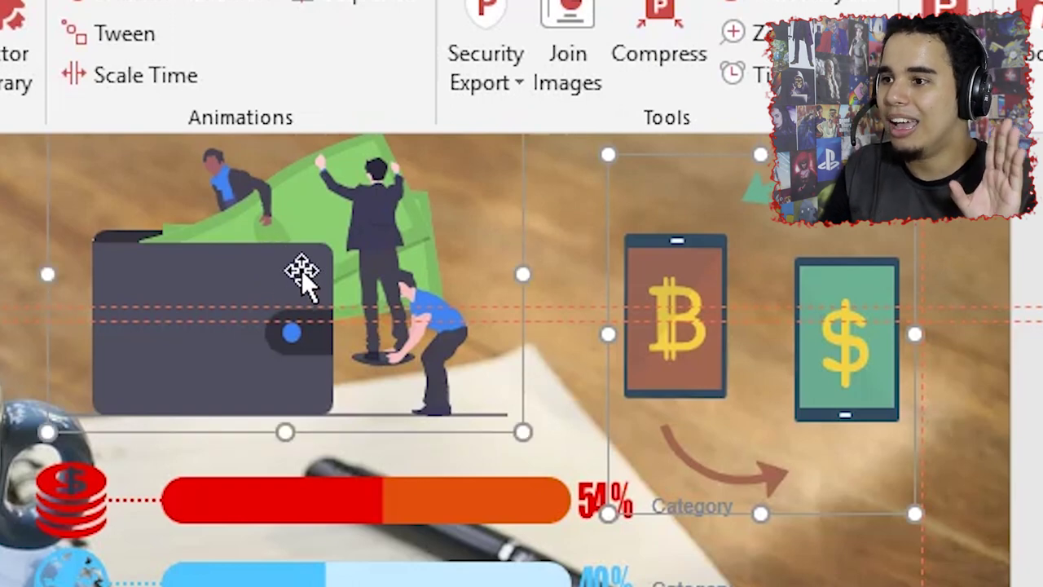